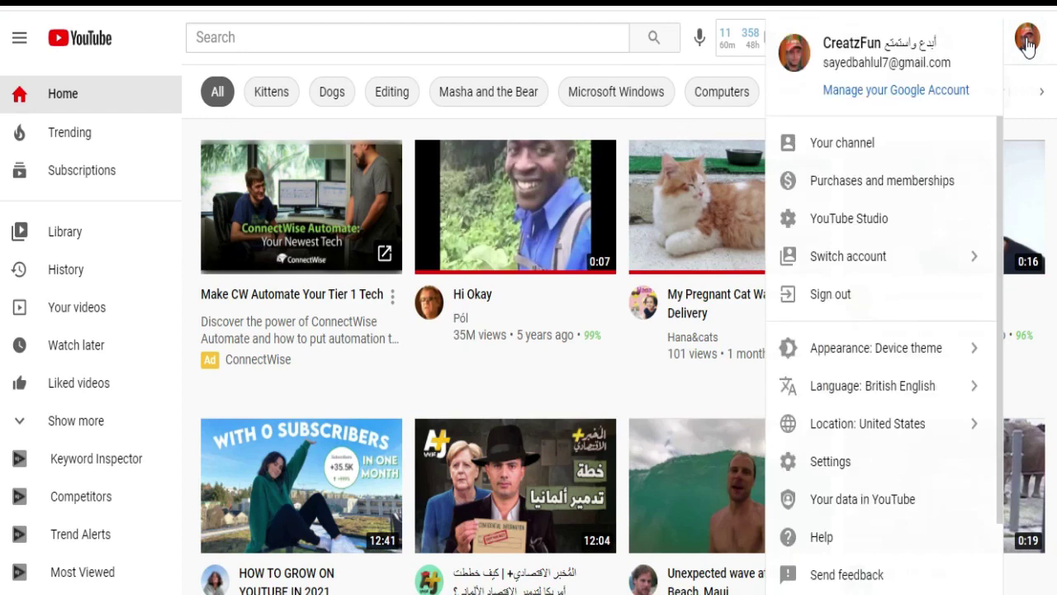
# Step: Go to YouTube Studio and open the Channel section of the settings
pyautogui.click(843, 220)
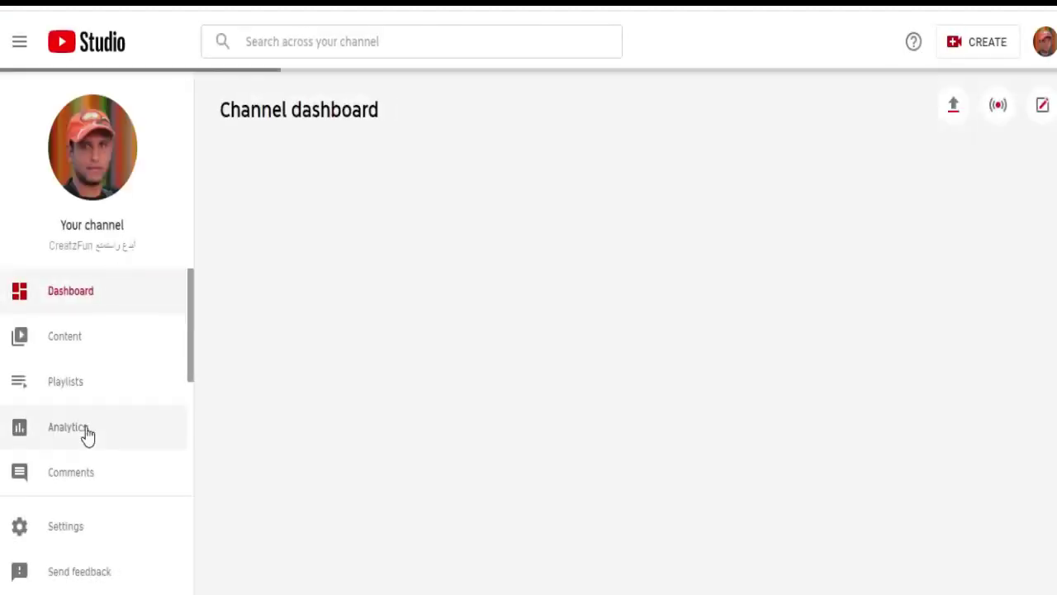
pyautogui.scroll(-3, 86, 438)
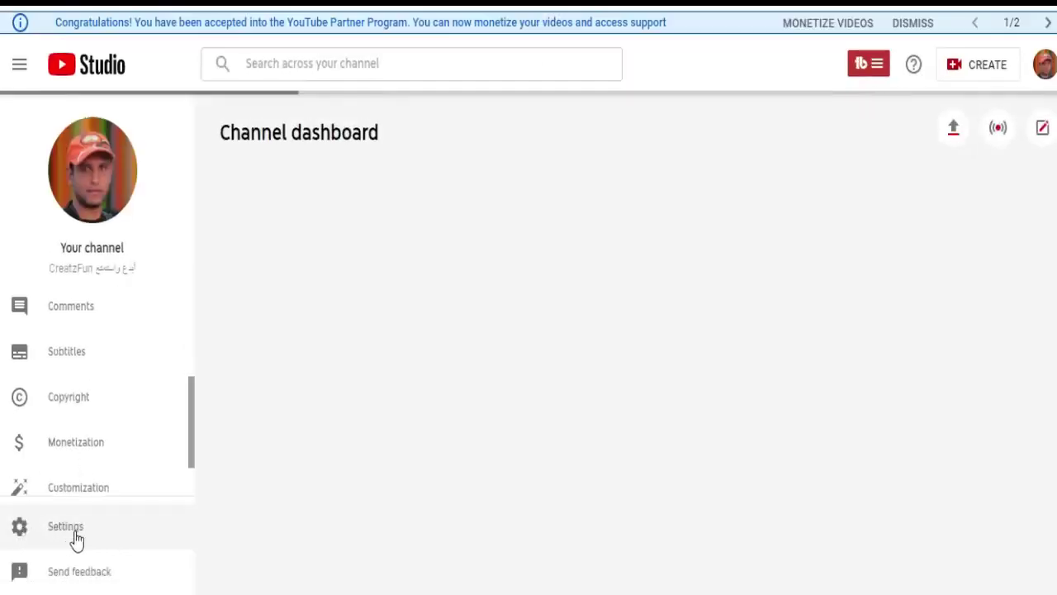
pyautogui.click(72, 537)
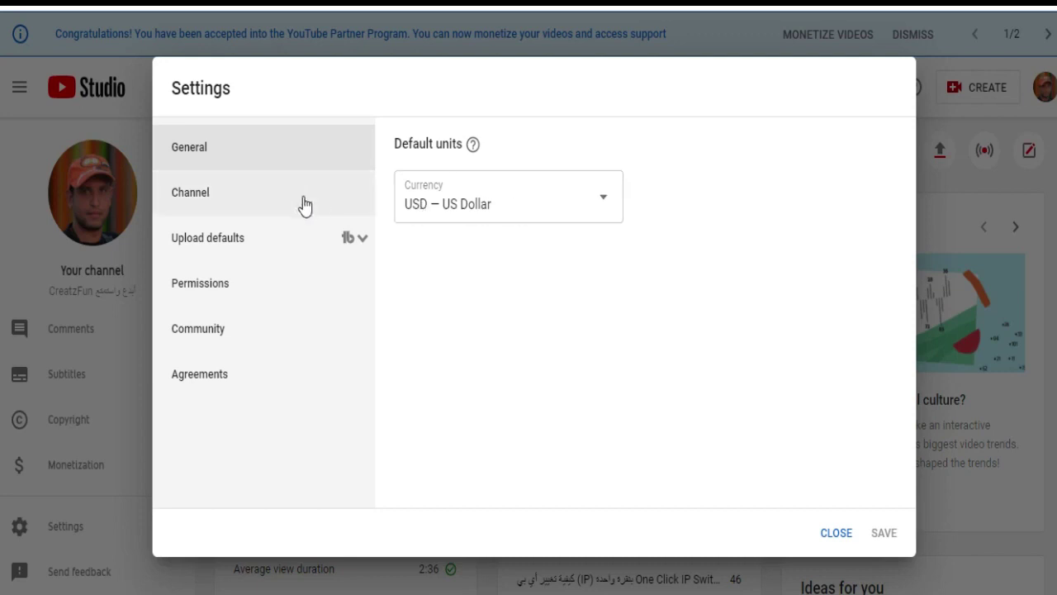
pyautogui.click(195, 200)
pyautogui.click(195, 201)
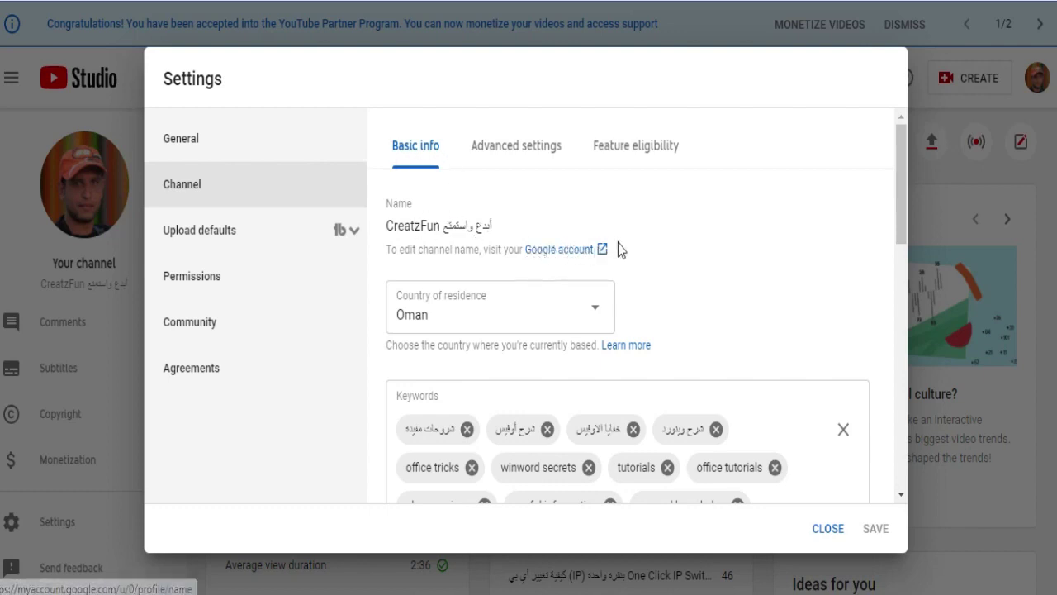
# Step: Examine the channel's basic info, reading through the country of residence and the full list of channel keywords
pyautogui.scroll(-1, 618, 242)
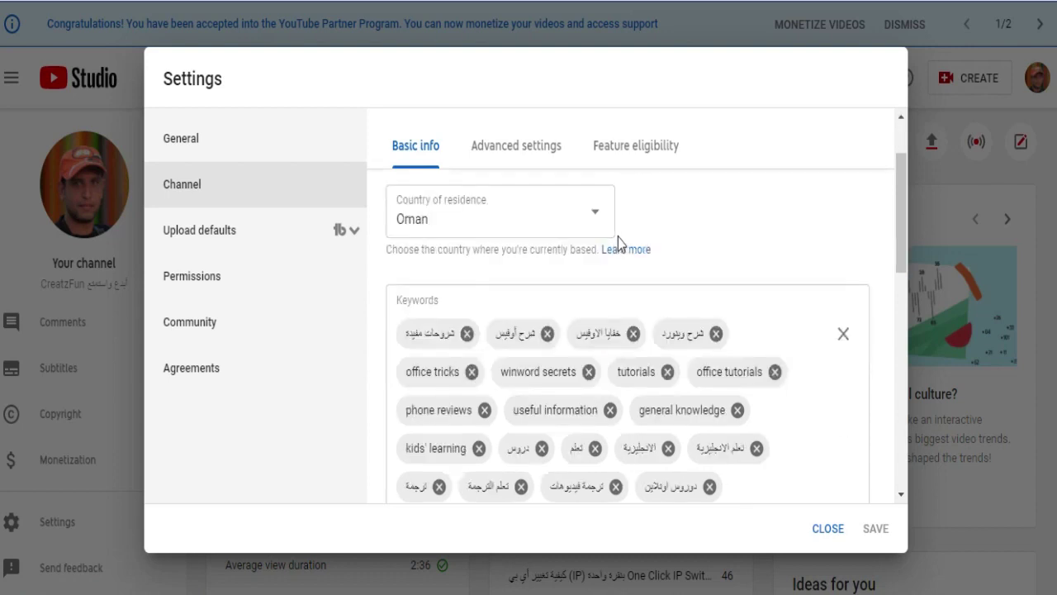
pyautogui.scroll(-1, 597, 210)
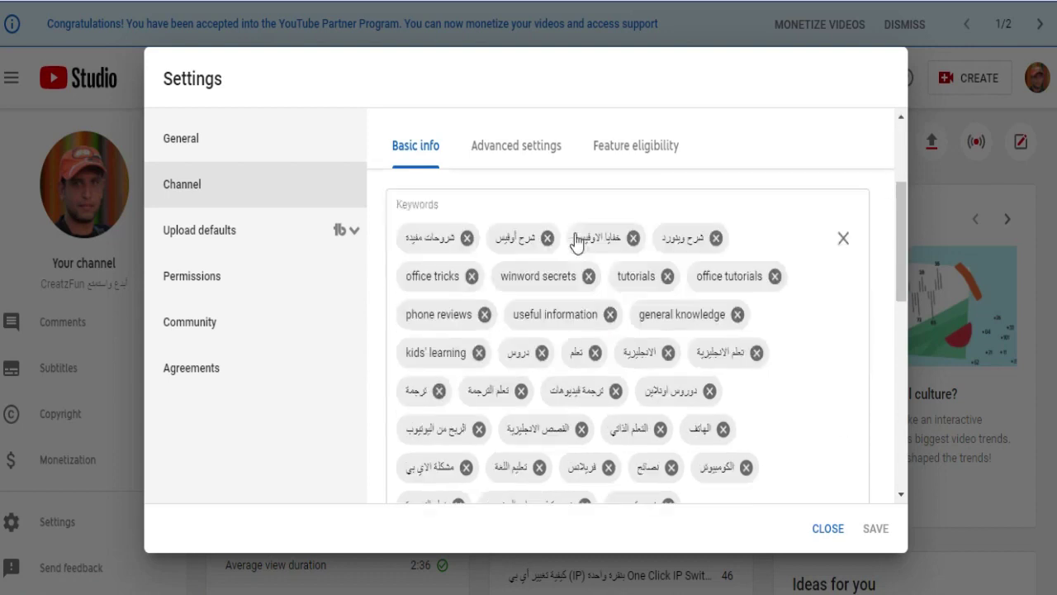
pyautogui.scroll(-1, 575, 223)
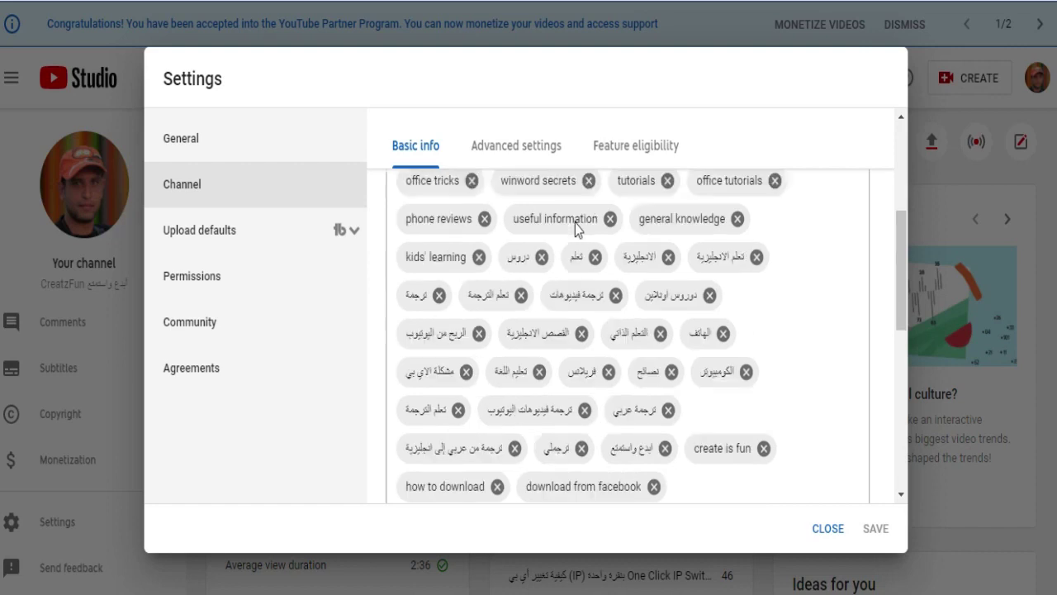
pyautogui.scroll(-2, 575, 232)
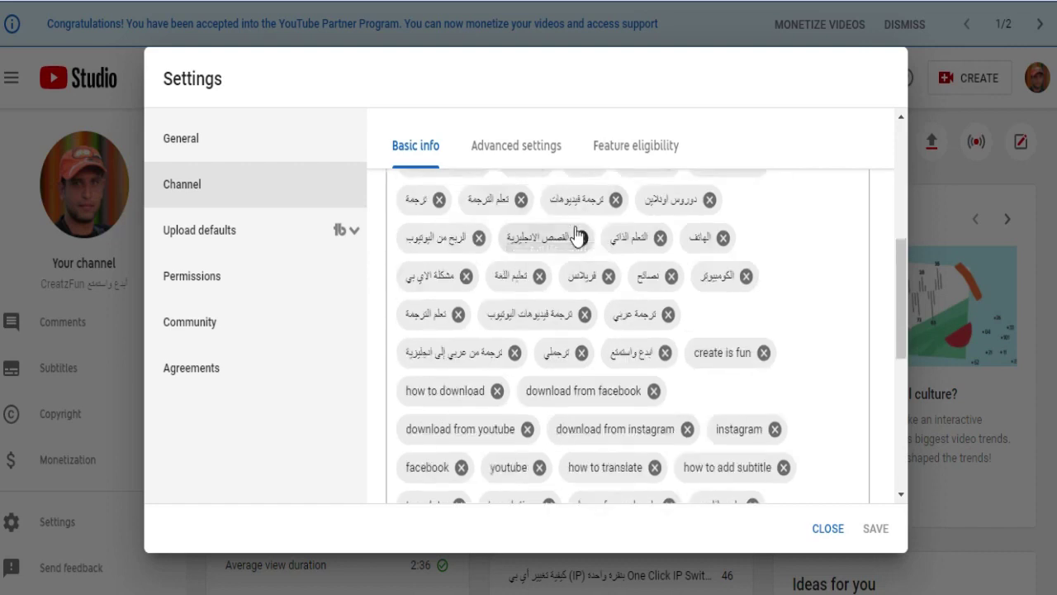
pyautogui.scroll(-1, 576, 234)
pyautogui.scroll(-3, 576, 236)
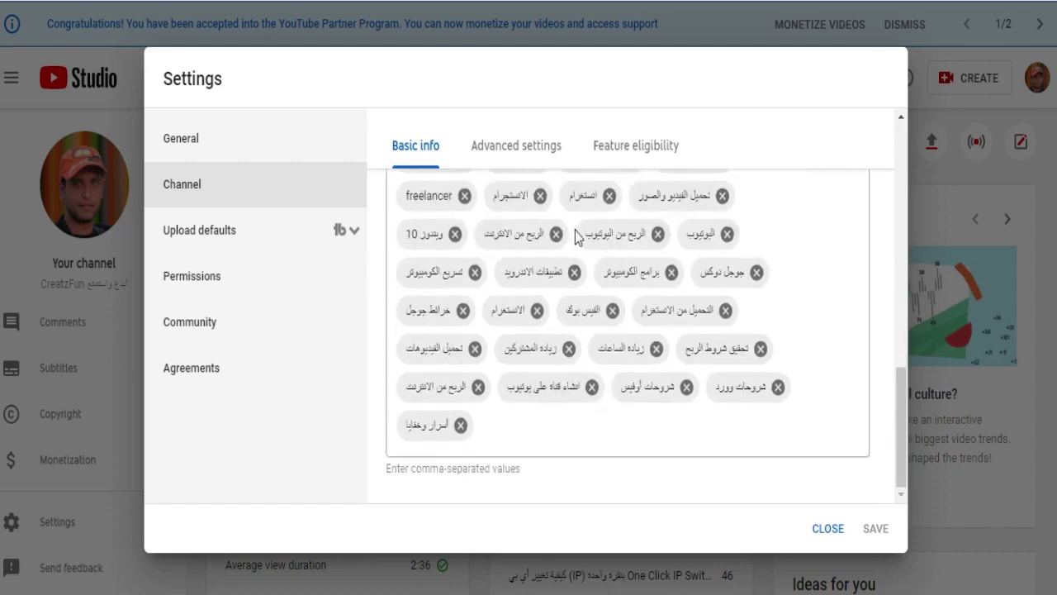
pyautogui.scroll(5, 653, 407)
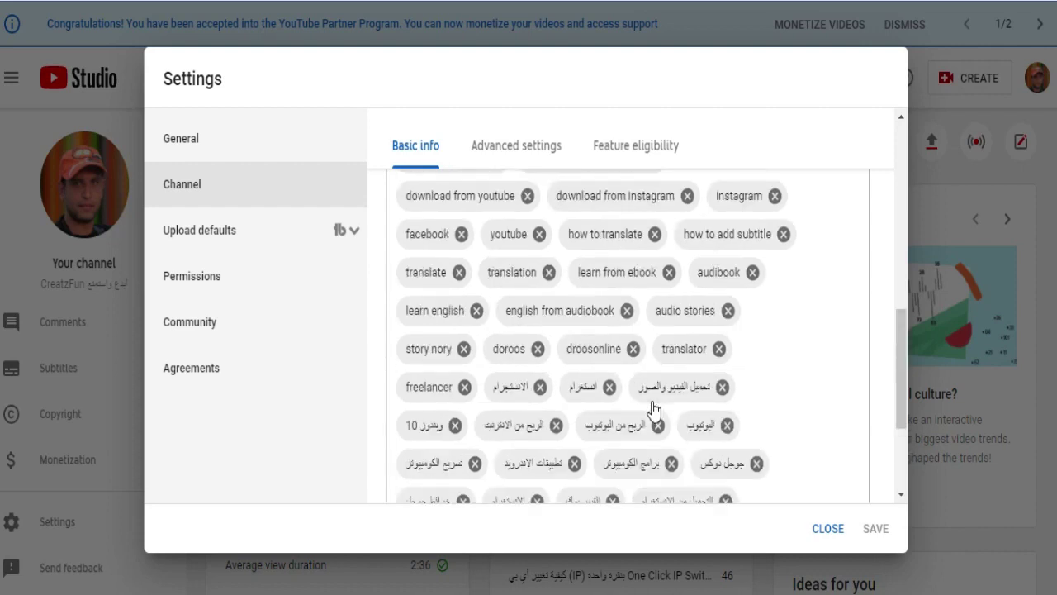
pyautogui.scroll(3, 653, 408)
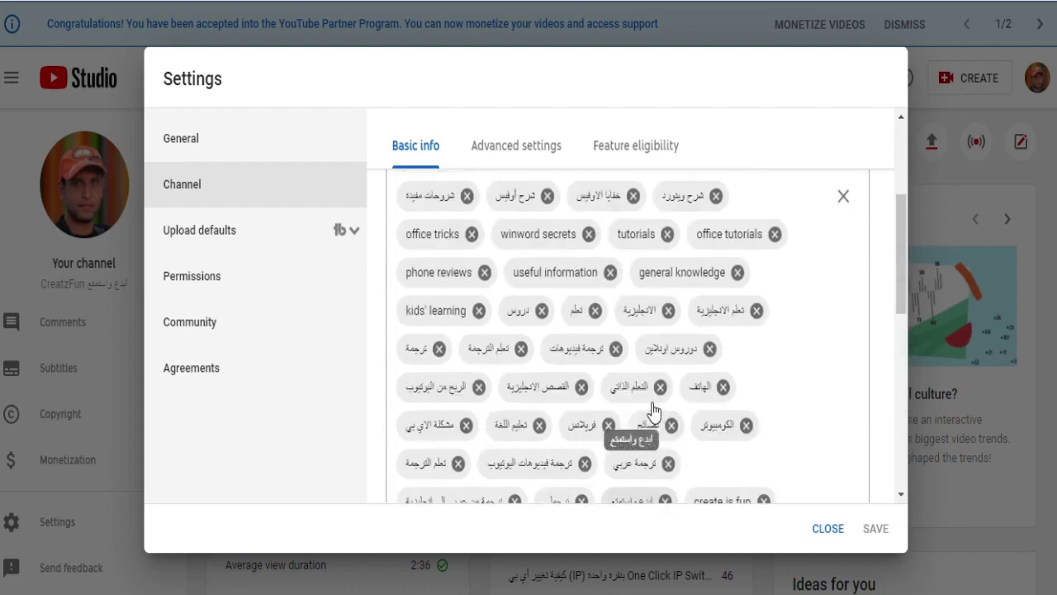
pyautogui.scroll(-5, 652, 408)
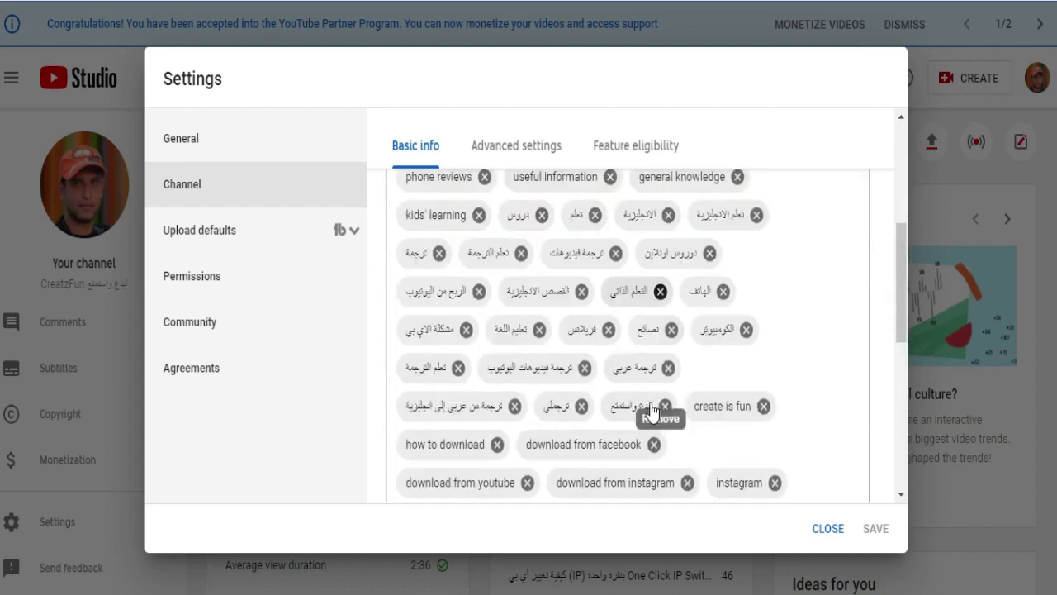
pyautogui.scroll(-1, 650, 409)
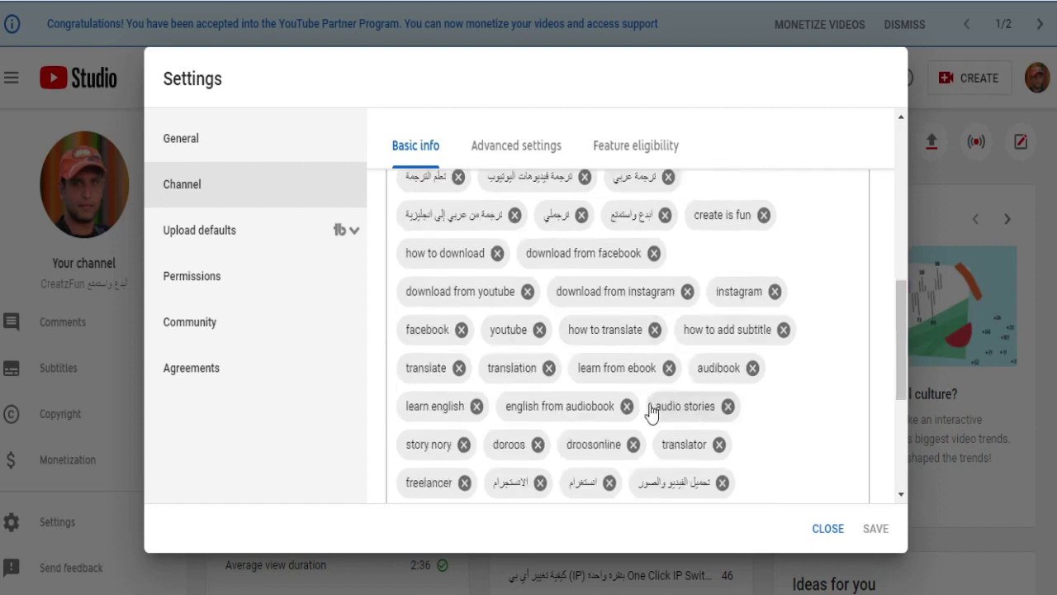
pyautogui.scroll(-3, 650, 408)
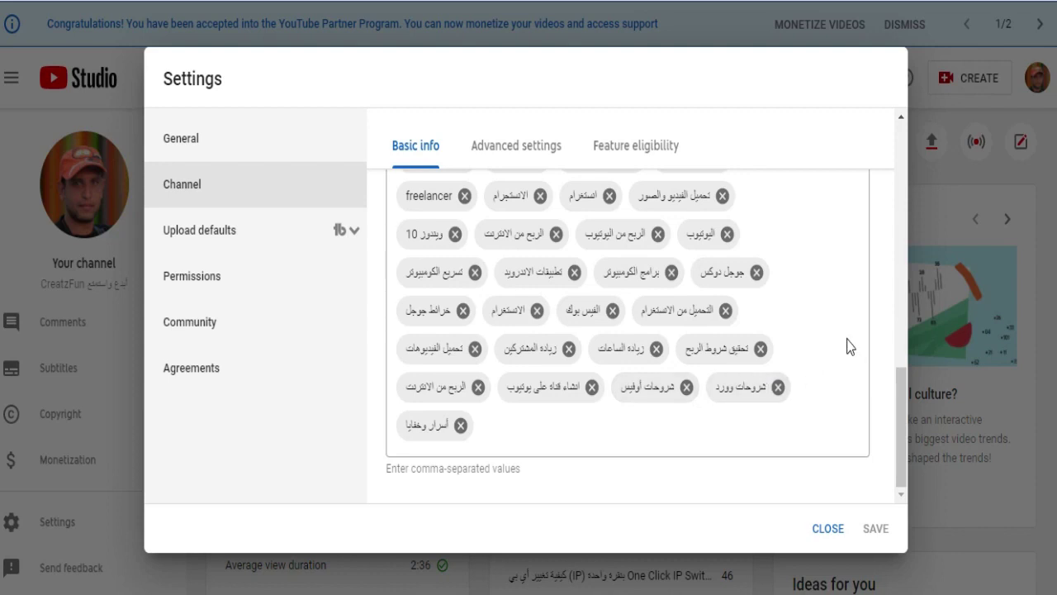
pyautogui.scroll(1, 837, 322)
pyautogui.scroll(-1, 837, 322)
pyautogui.scroll(3, 838, 322)
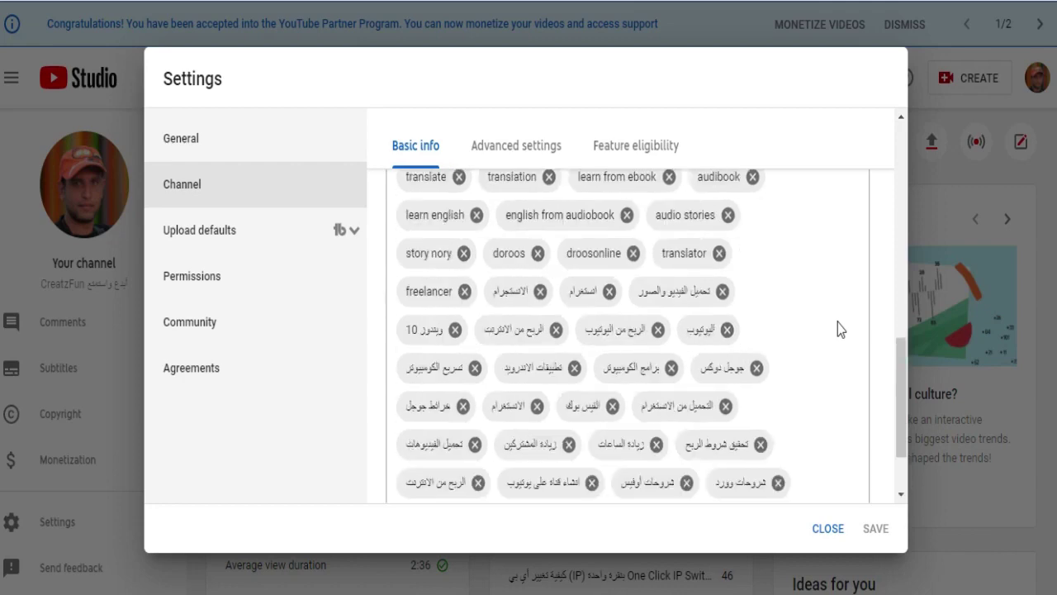
pyautogui.scroll(3, 838, 329)
pyautogui.scroll(-3, 838, 329)
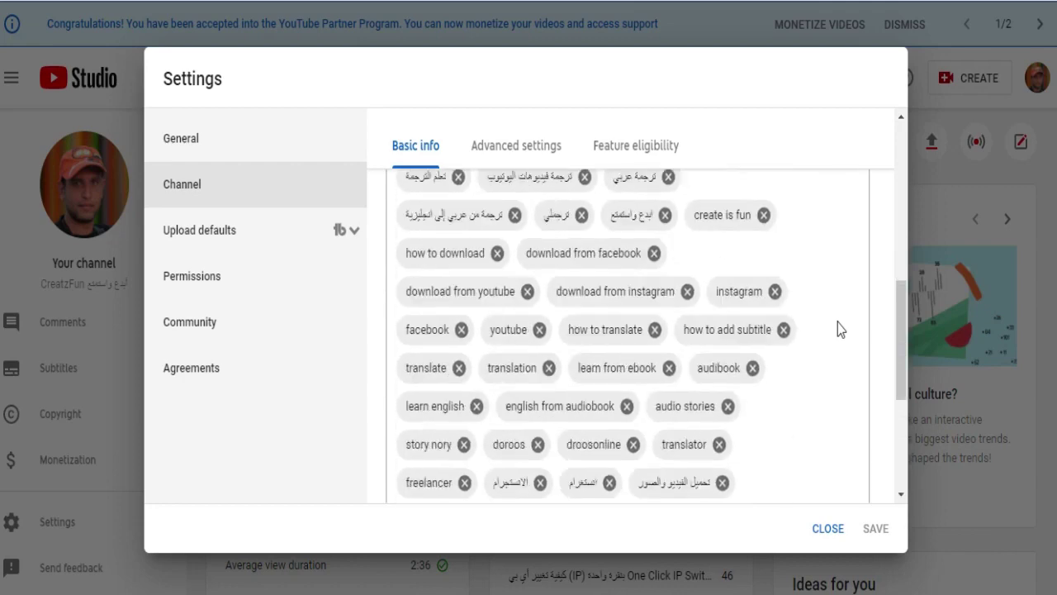
pyautogui.scroll(-2, 837, 328)
pyautogui.scroll(-2, 838, 329)
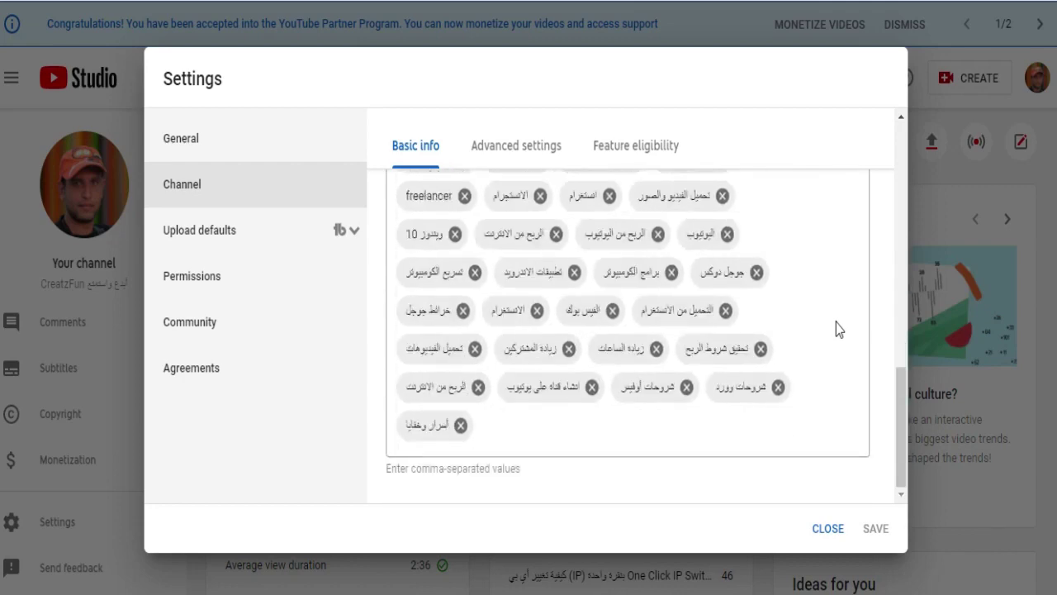
pyautogui.scroll(3, 836, 329)
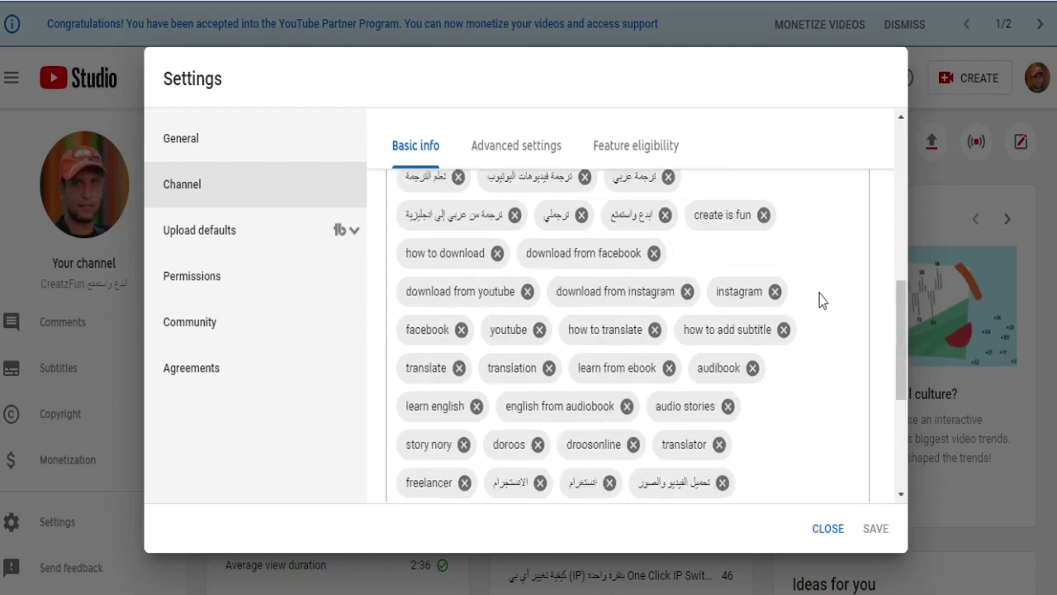
# Step: Turn off the subscriber count display in the channel's advanced settings, and try the option to disable interest-based ads
pyautogui.click(526, 153)
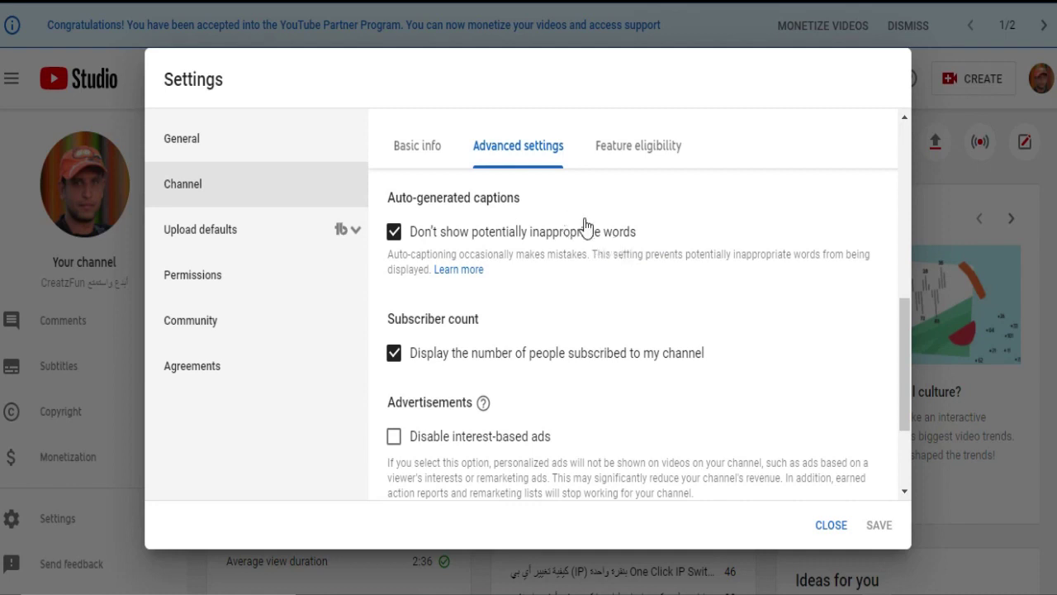
pyautogui.scroll(-2, 585, 225)
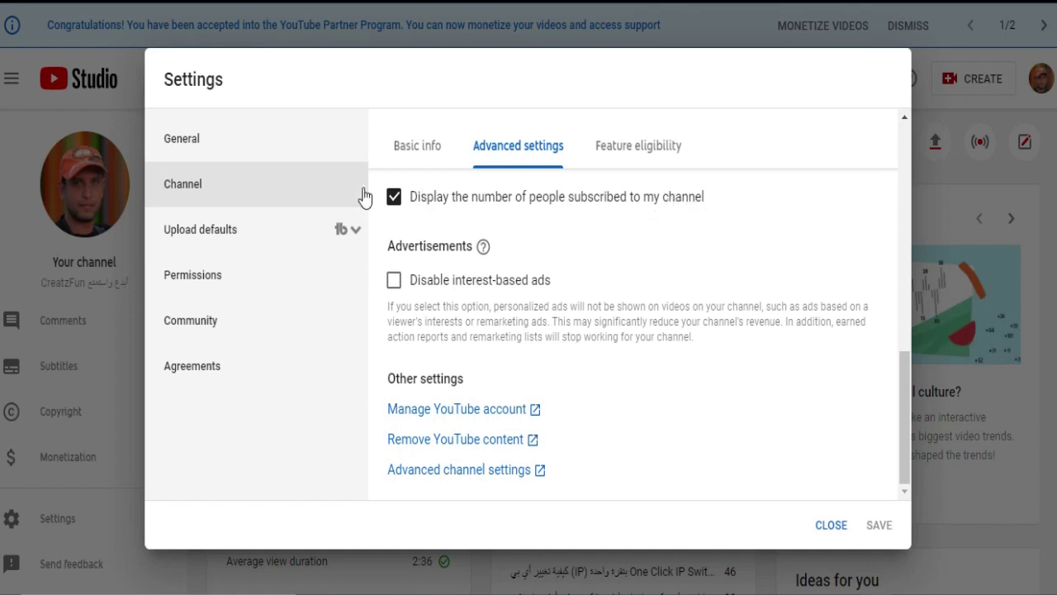
pyautogui.click(396, 205)
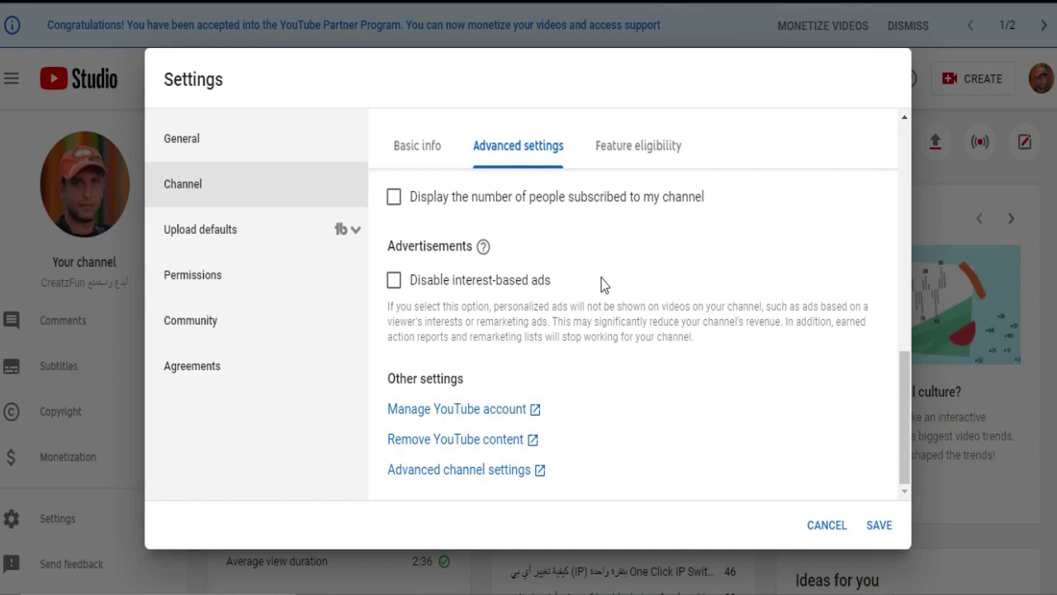
pyautogui.click(395, 283)
pyautogui.click(394, 282)
# Step: View the YouTube account management page, then the identity check for removing YouTube content
pyautogui.click(497, 411)
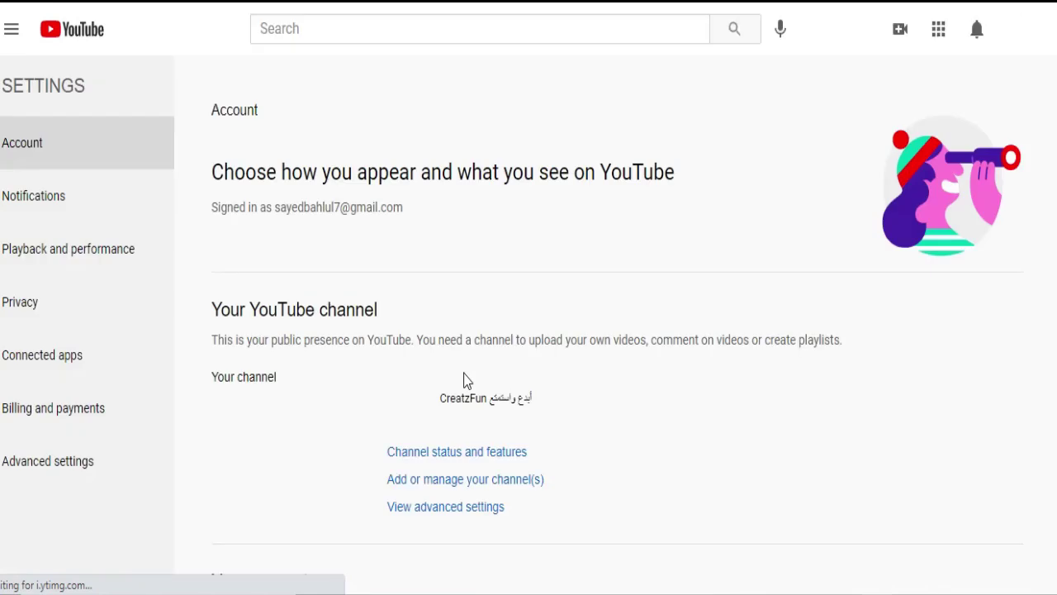
pyautogui.scroll(-2, 463, 372)
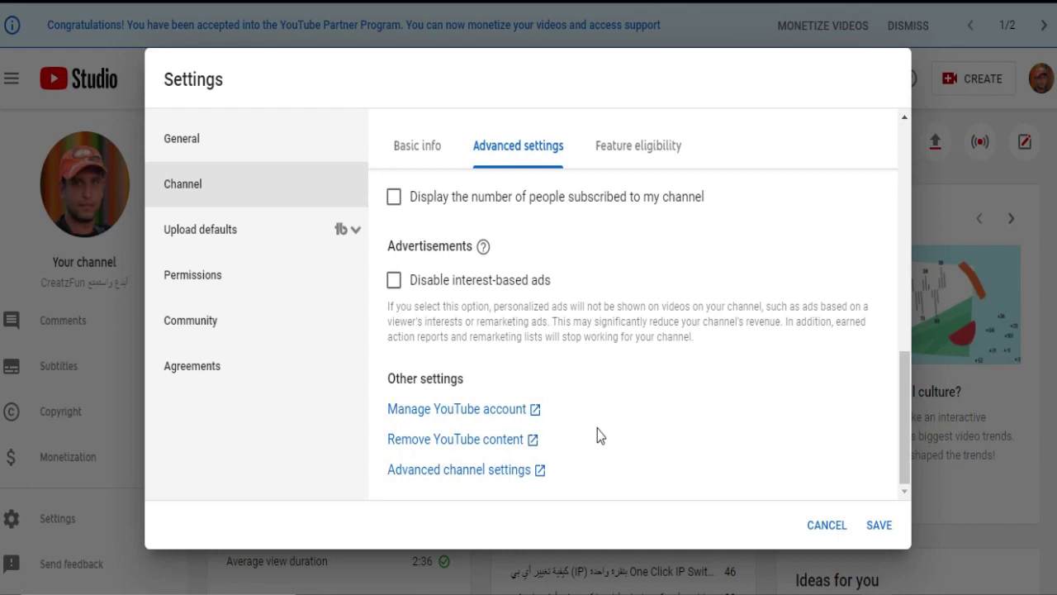
pyautogui.click(431, 442)
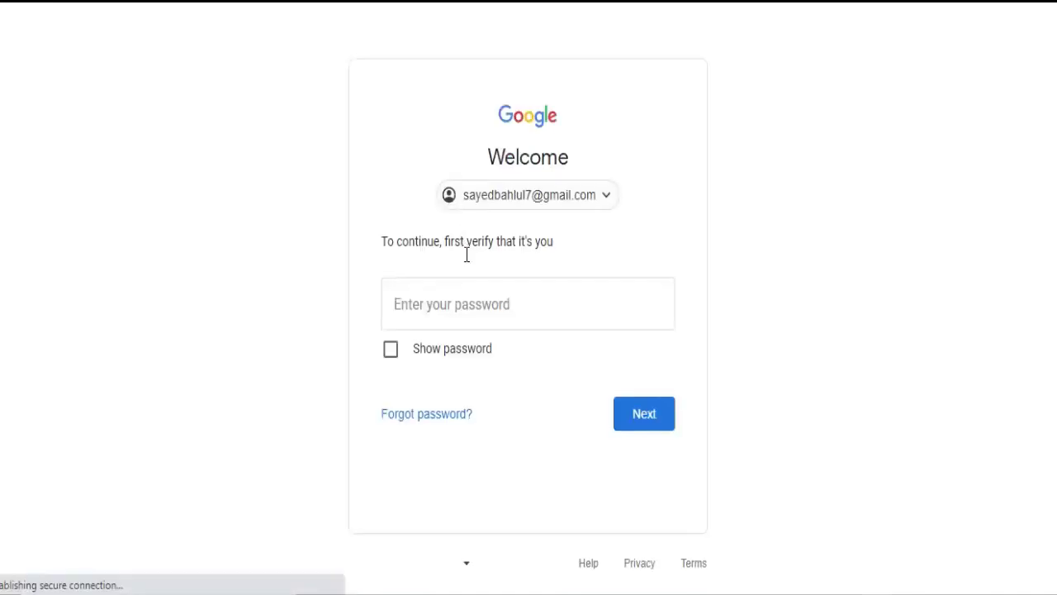
pyautogui.click(474, 311)
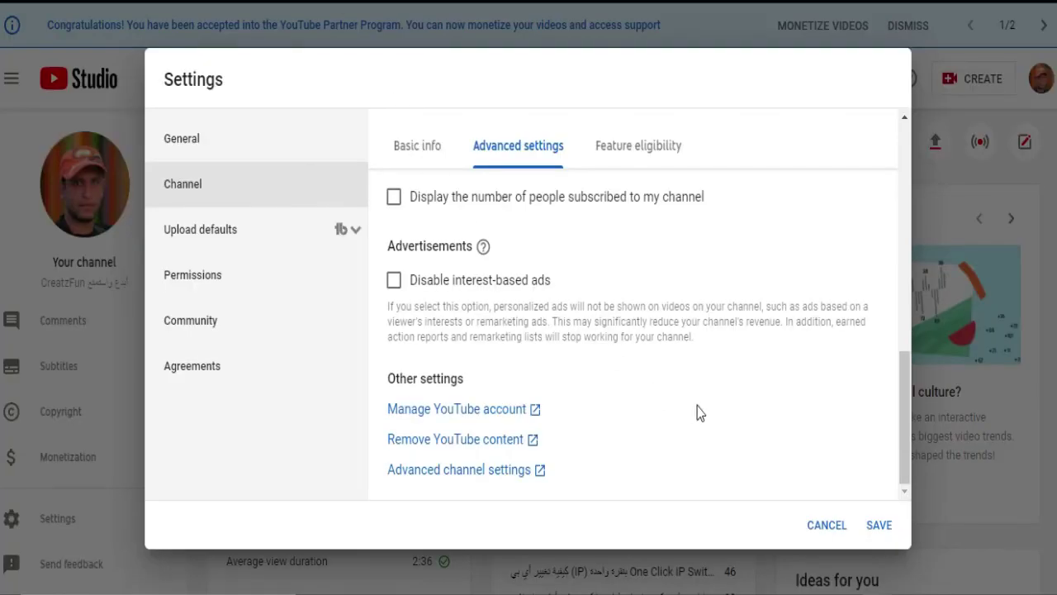
# Step: Open the advanced channel settings page and examine the associated website field
pyautogui.click(492, 470)
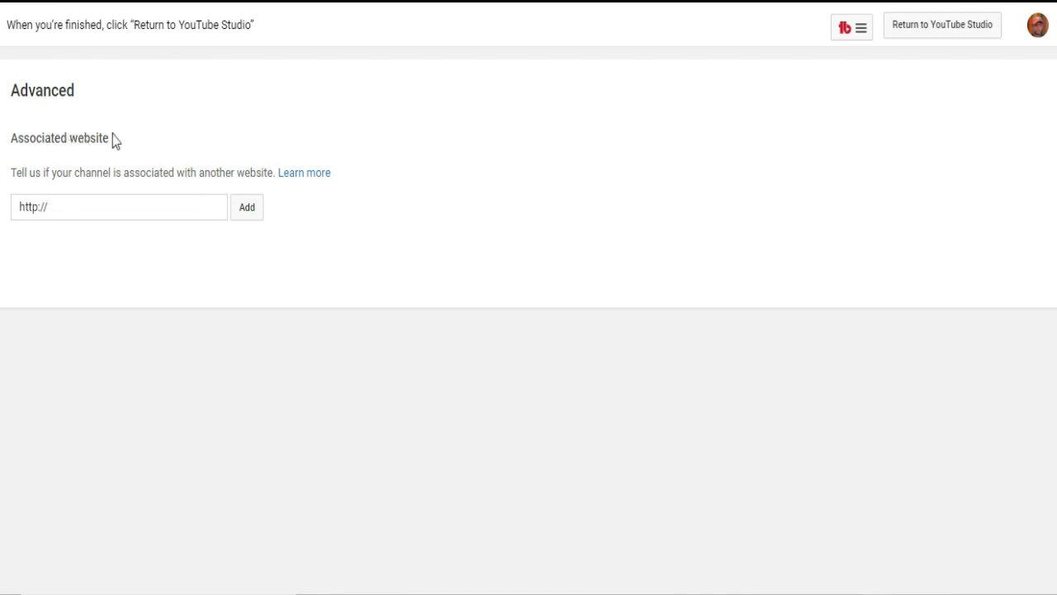
pyautogui.moveTo(112, 138); pyautogui.dragTo(11, 138)
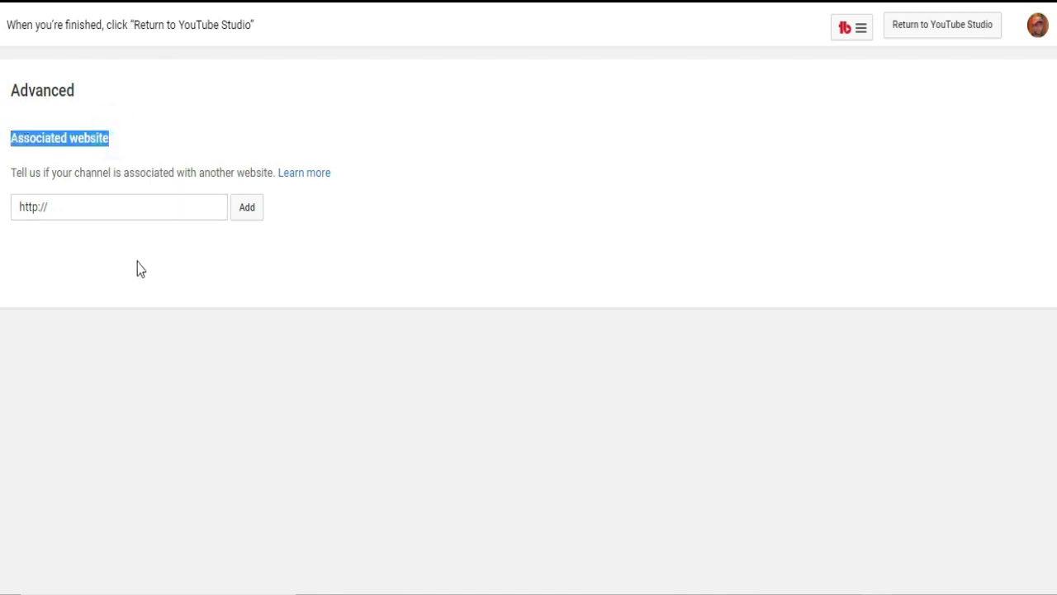
pyautogui.click(97, 206)
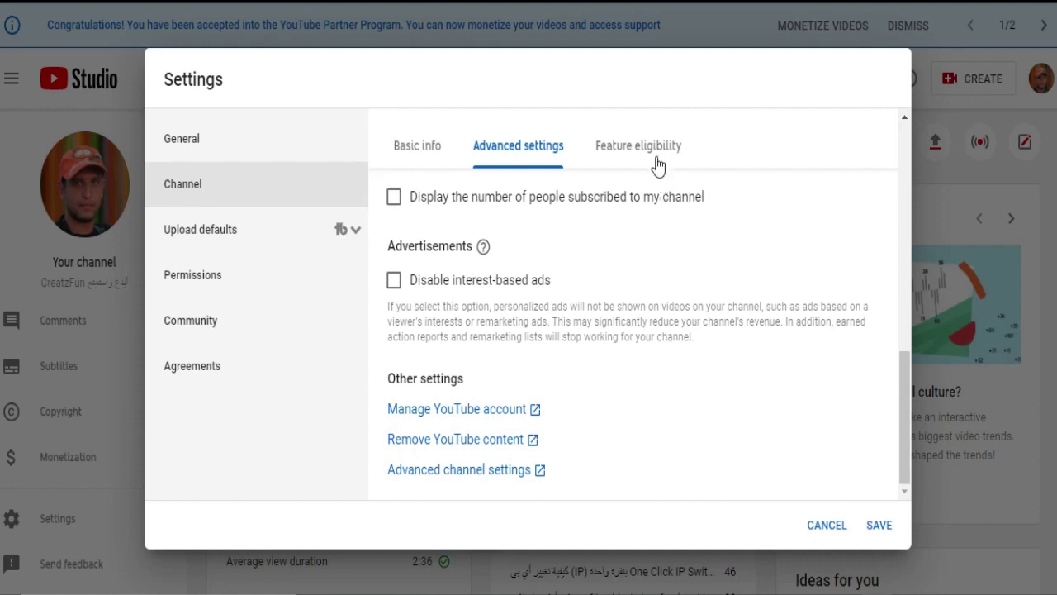
# Step: Expand Default Features under the channel's feature eligibility and read through each listed feature
pyautogui.click(631, 156)
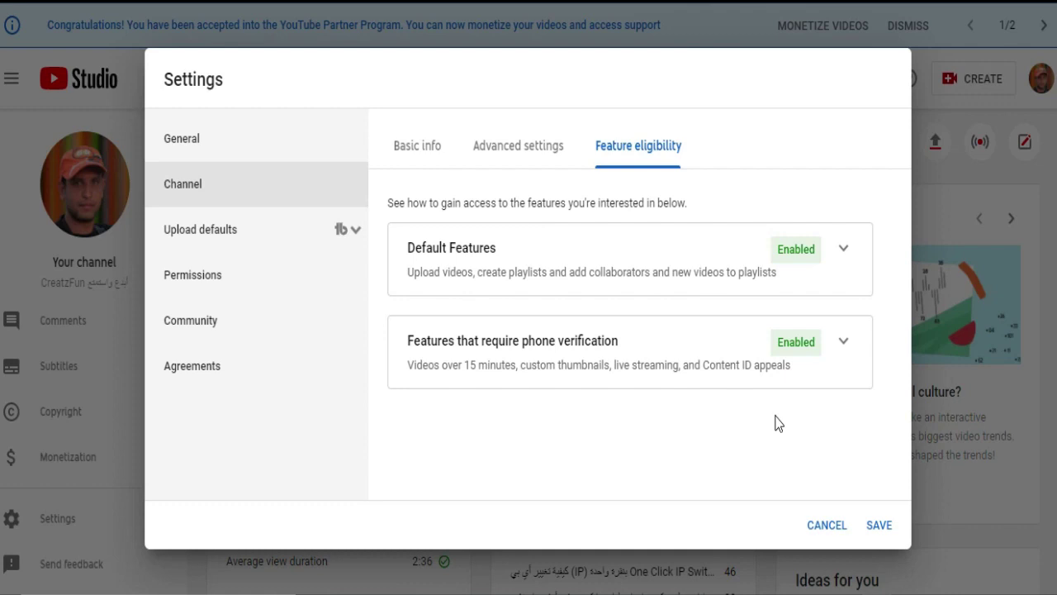
pyautogui.click(537, 272)
pyautogui.scroll(-1, 537, 280)
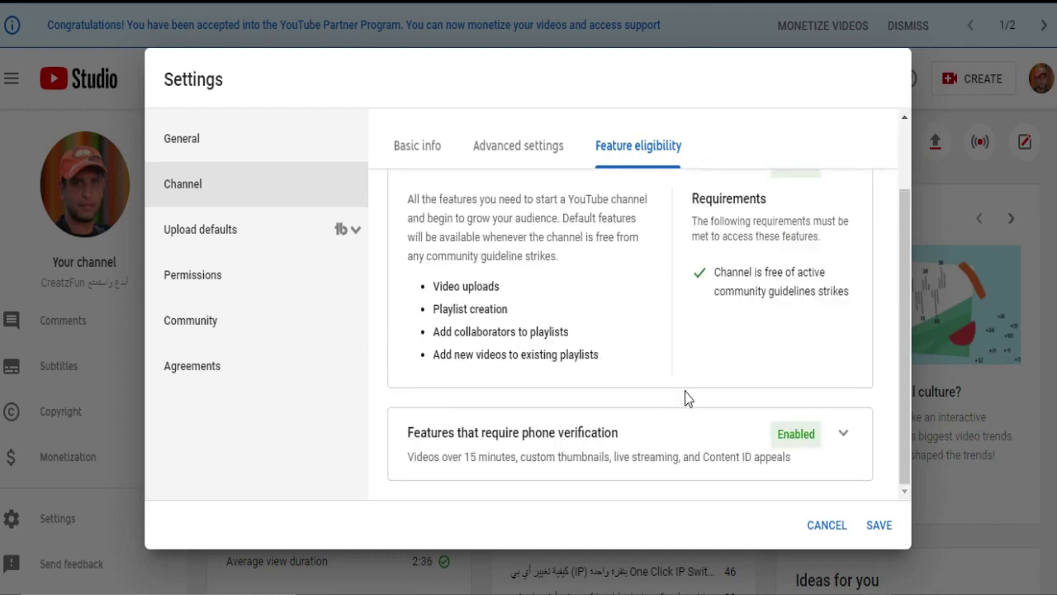
pyautogui.moveTo(439, 286); pyautogui.dragTo(538, 285)
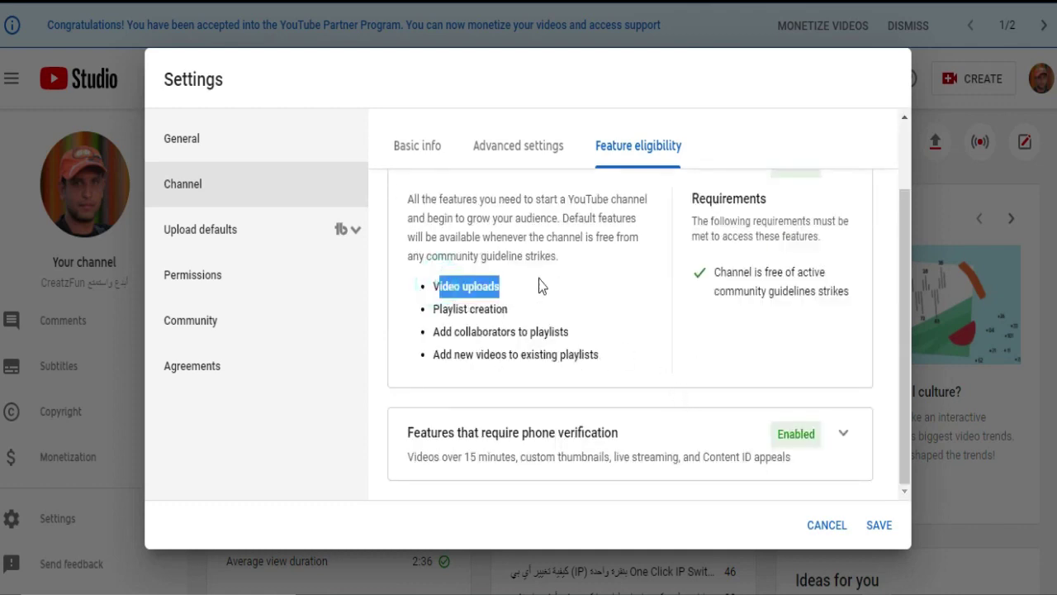
pyautogui.click(538, 287)
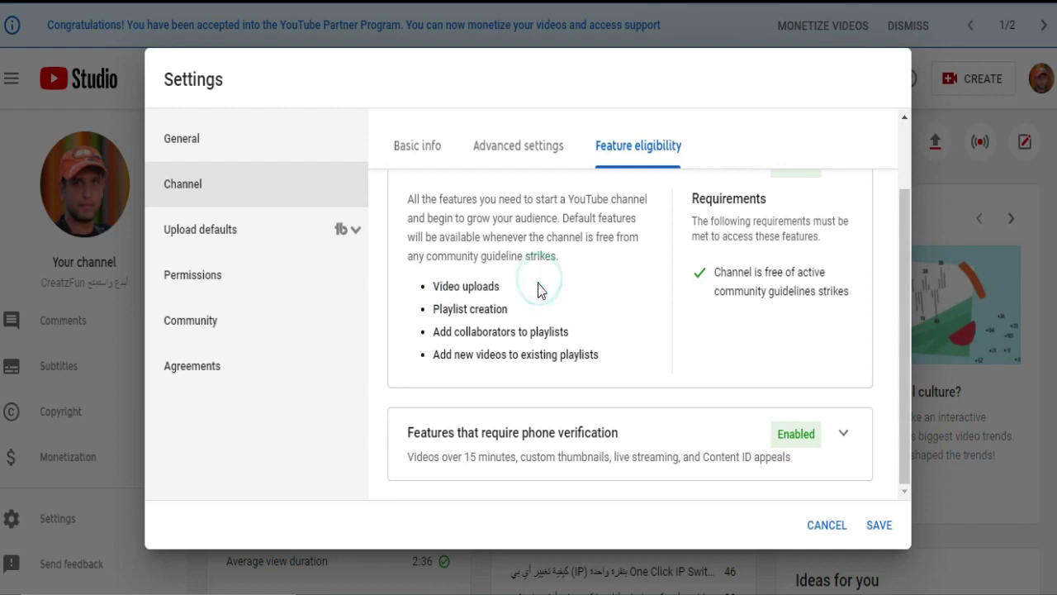
pyautogui.click(434, 308)
pyautogui.moveTo(434, 310); pyautogui.dragTo(516, 312)
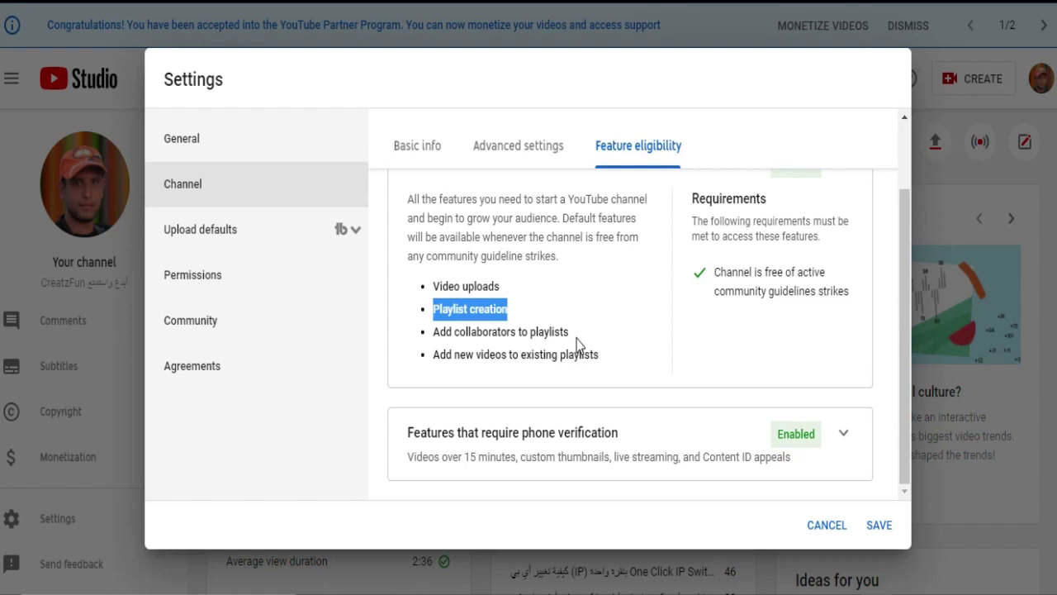
pyautogui.moveTo(437, 328); pyautogui.dragTo(570, 331)
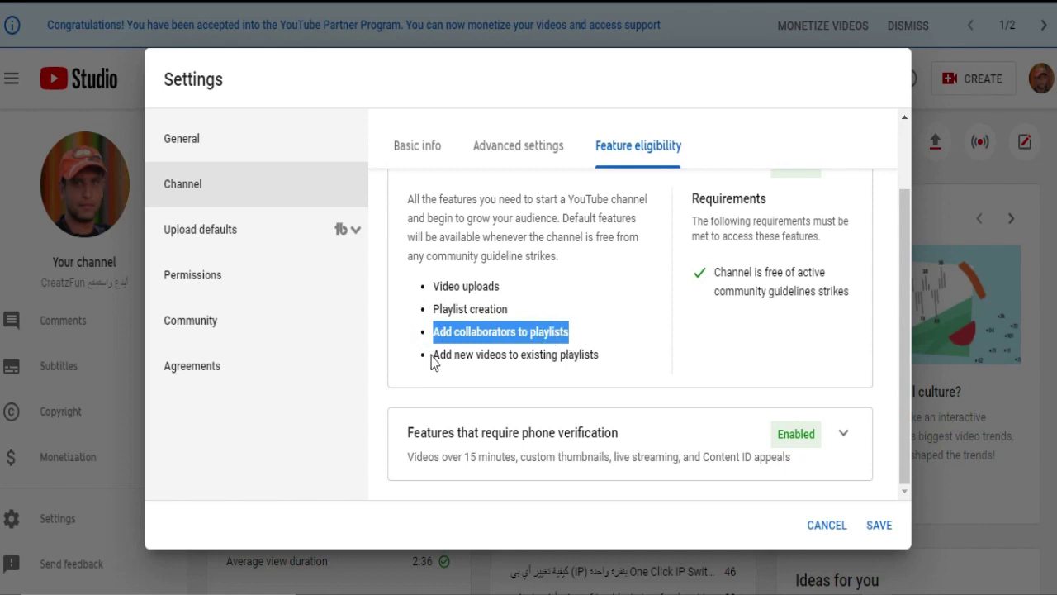
pyautogui.moveTo(431, 355); pyautogui.dragTo(613, 374)
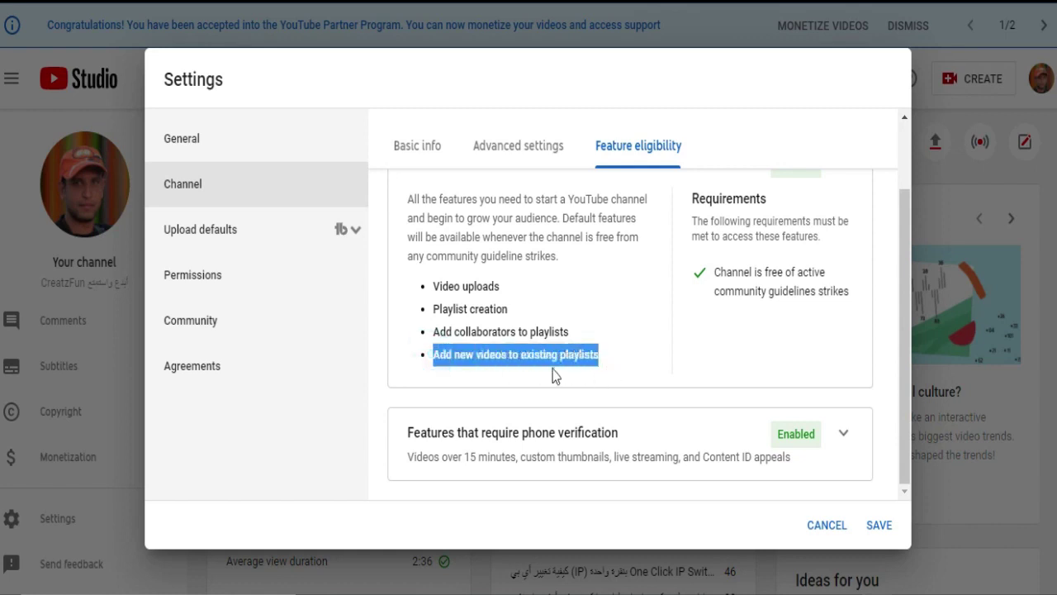
# Step: Examine the default feature for adding new videos to existing playlists
pyautogui.doubleClick(580, 355)
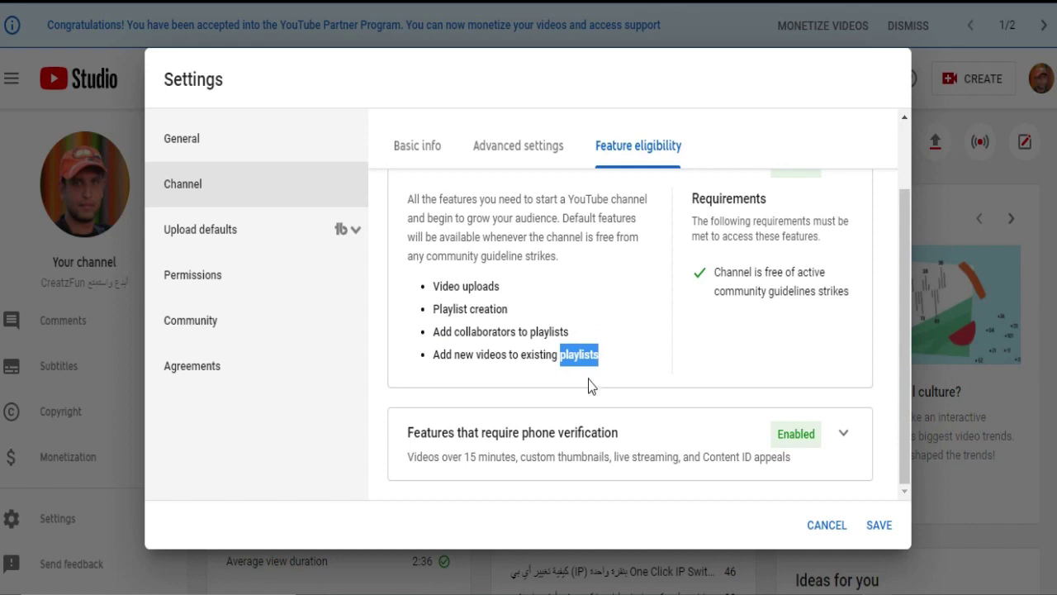
pyautogui.moveTo(421, 261); pyautogui.dragTo(578, 354)
pyautogui.click(597, 361)
# Step: Read the requirement under Default Features about the channel being free of active community guidelines strikes
pyautogui.moveTo(694, 198); pyautogui.dragTo(762, 198)
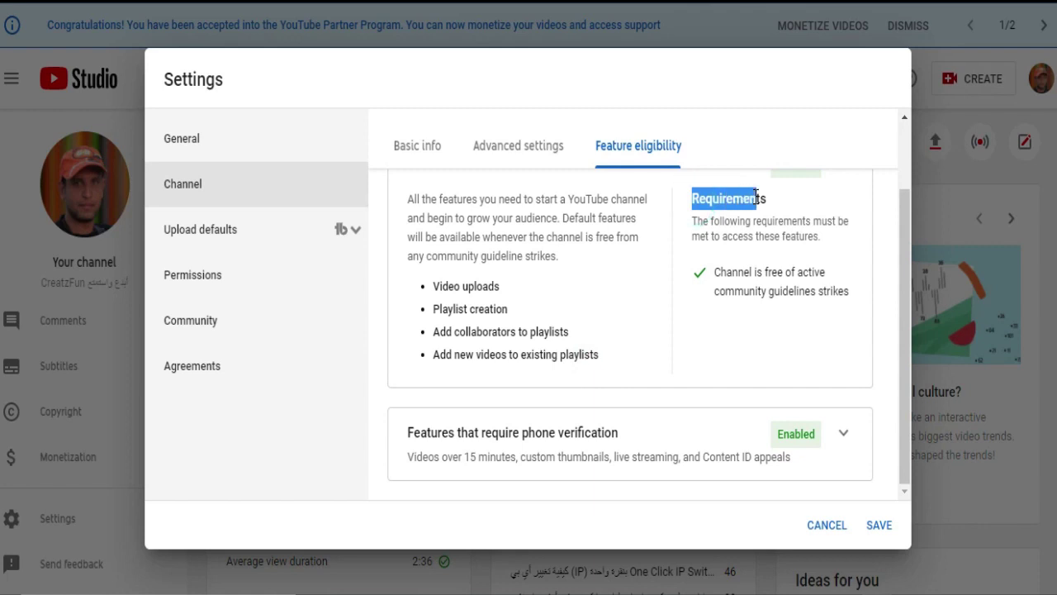
pyautogui.moveTo(717, 272); pyautogui.dragTo(767, 278)
pyautogui.click(738, 288)
pyautogui.doubleClick(789, 293)
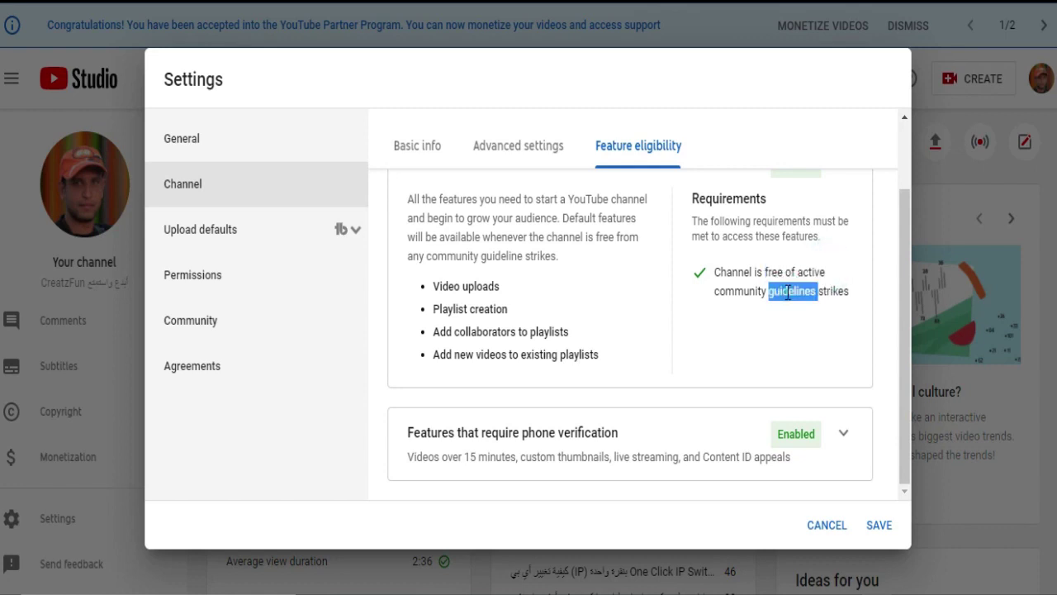
pyautogui.doubleClick(832, 292)
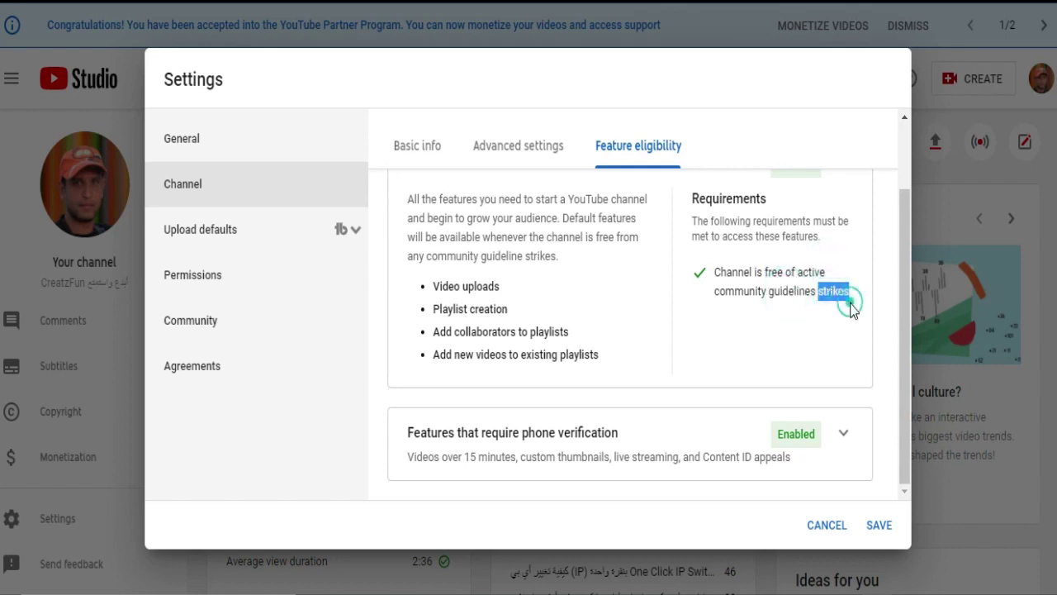
pyautogui.click(851, 299)
pyautogui.moveTo(851, 294); pyautogui.dragTo(701, 273)
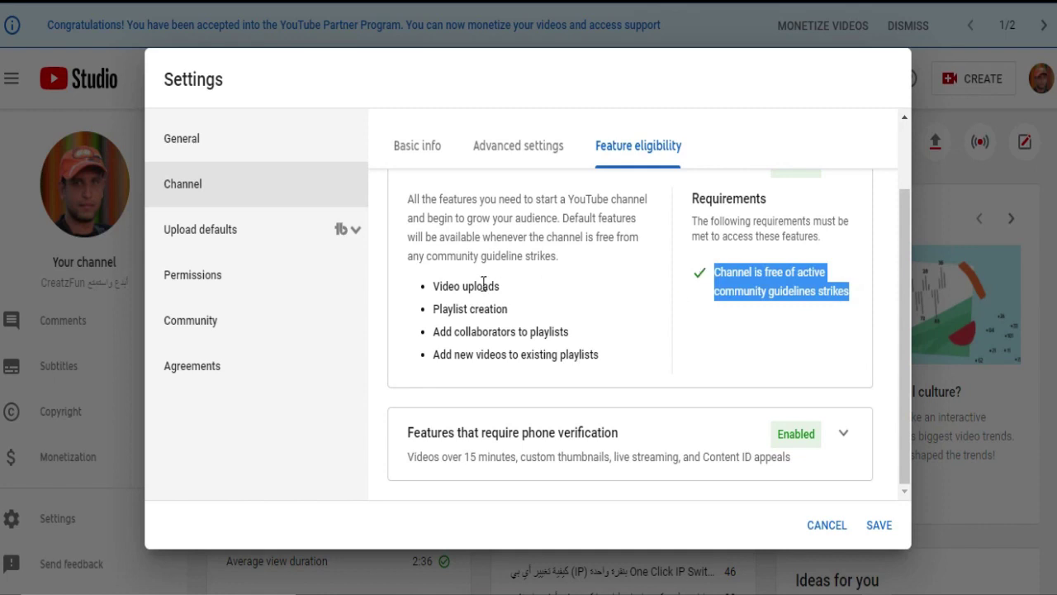
# Step: Review the default features again, from video uploads and playlist creation to adding collaborators to playlists
pyautogui.click(430, 285)
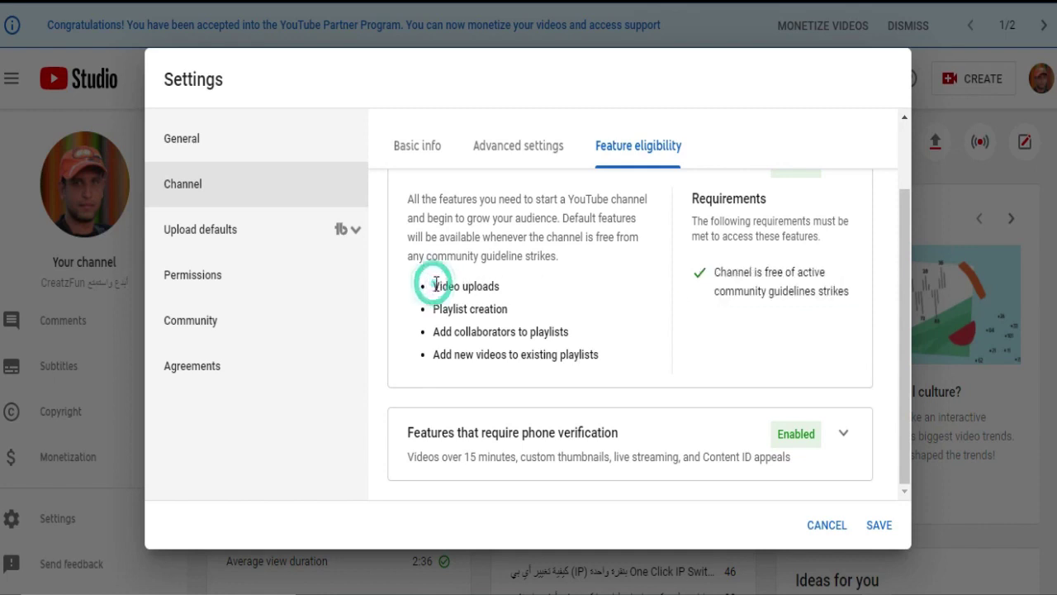
pyautogui.click(492, 285)
pyautogui.click(487, 316)
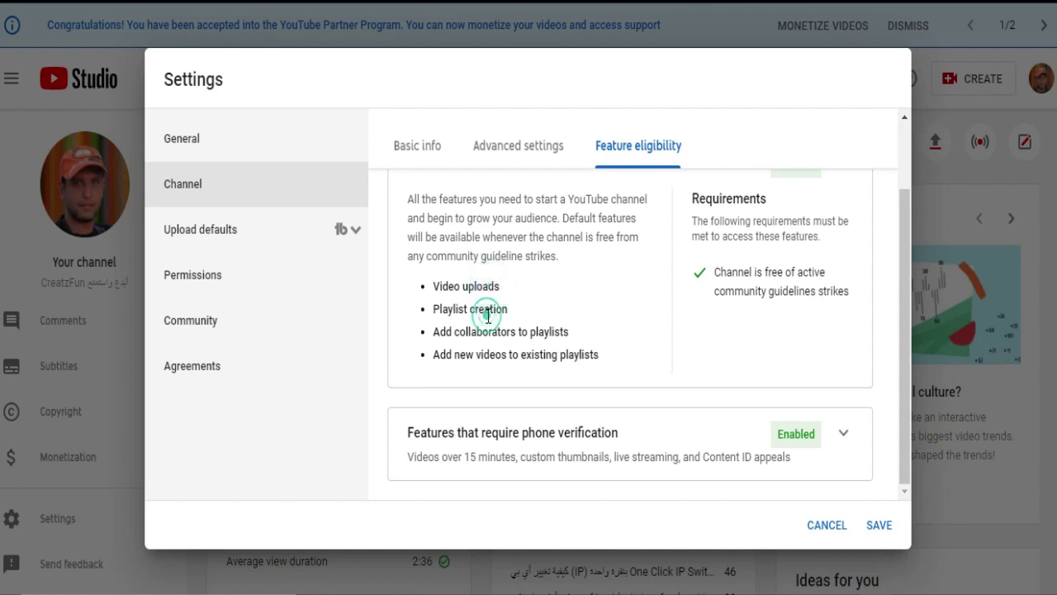
pyautogui.click(503, 332)
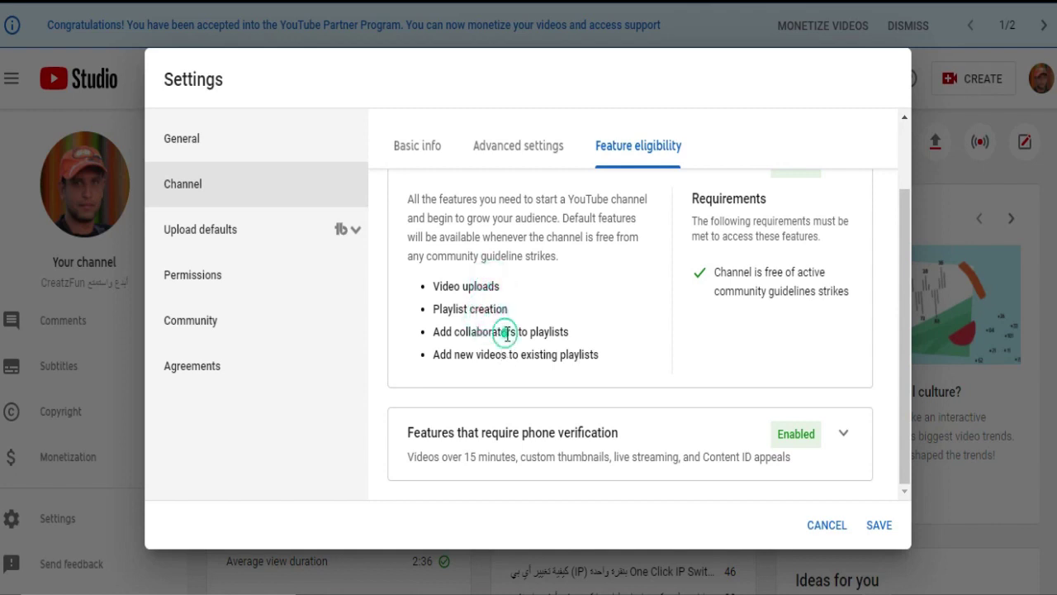
pyautogui.moveTo(466, 331); pyautogui.dragTo(439, 333)
pyautogui.click(538, 346)
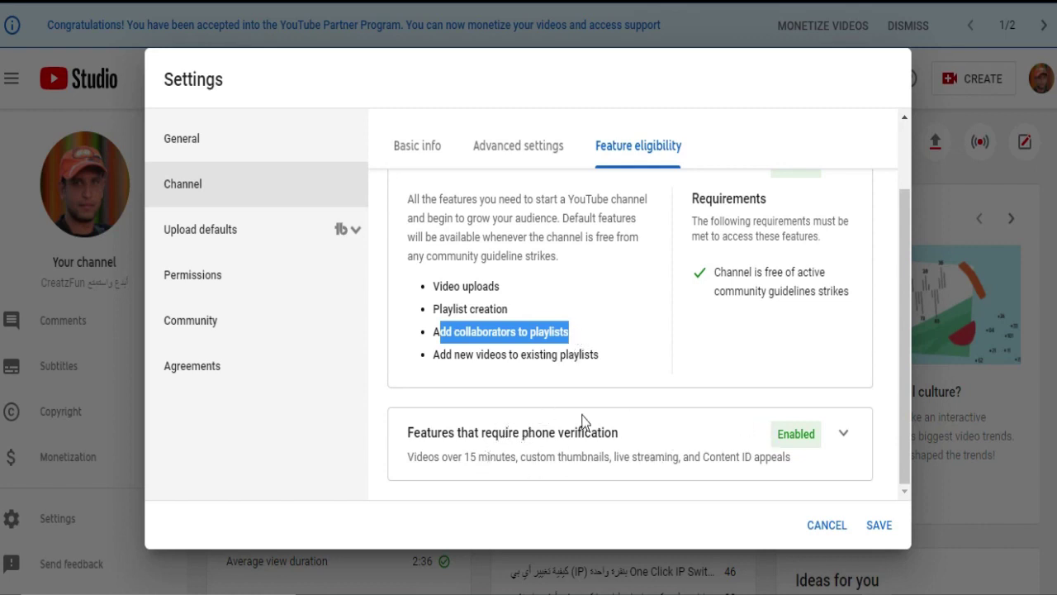
# Step: Expand the features that require phone verification and examine the entries for videos longer than 15 minutes and custom thumbnails
pyautogui.moveTo(616, 431); pyautogui.dragTo(522, 432)
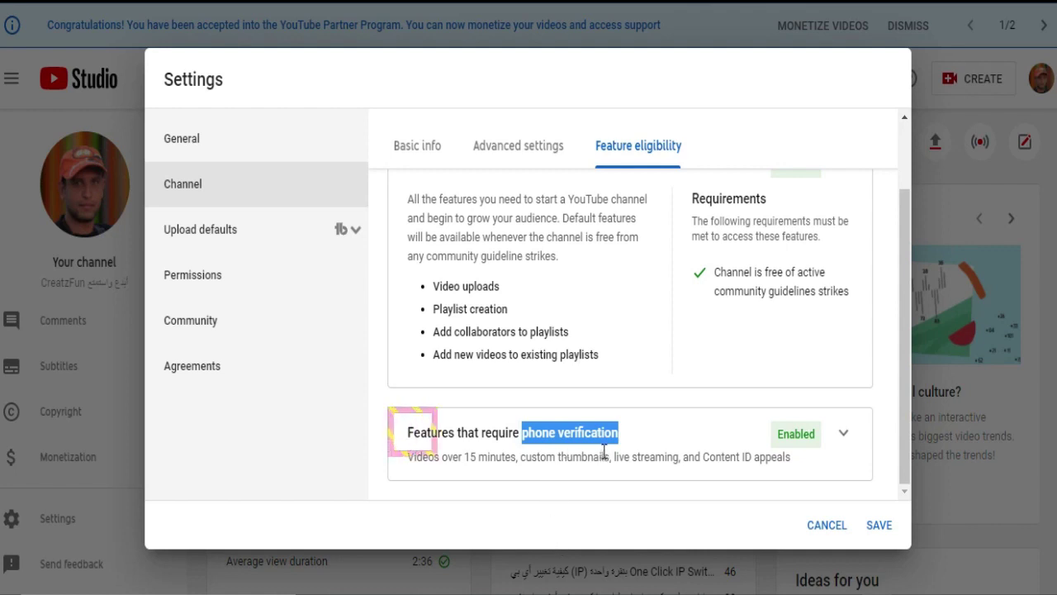
pyautogui.click(843, 432)
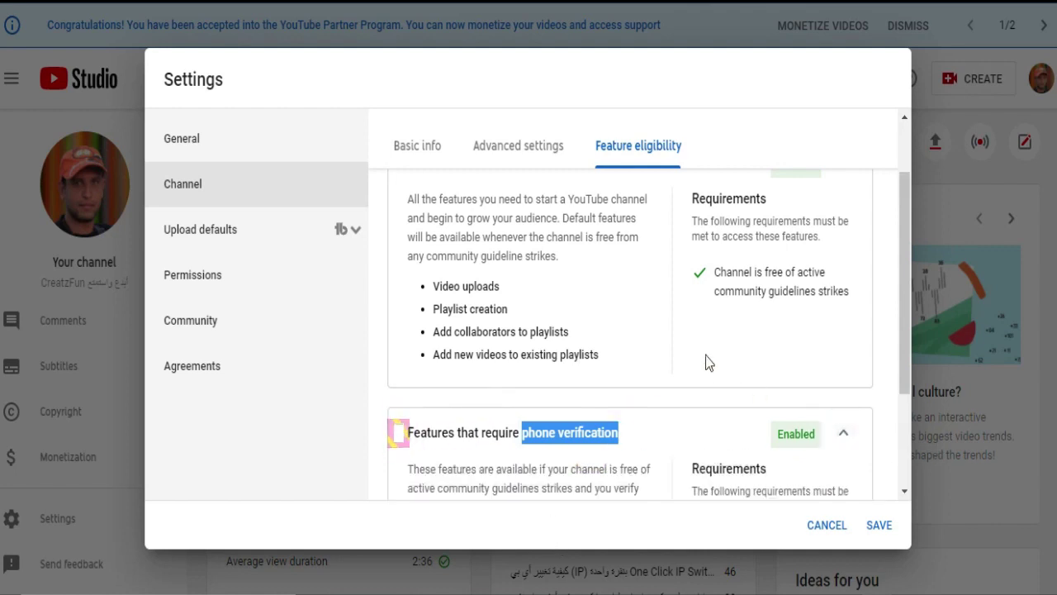
pyautogui.scroll(-2, 638, 334)
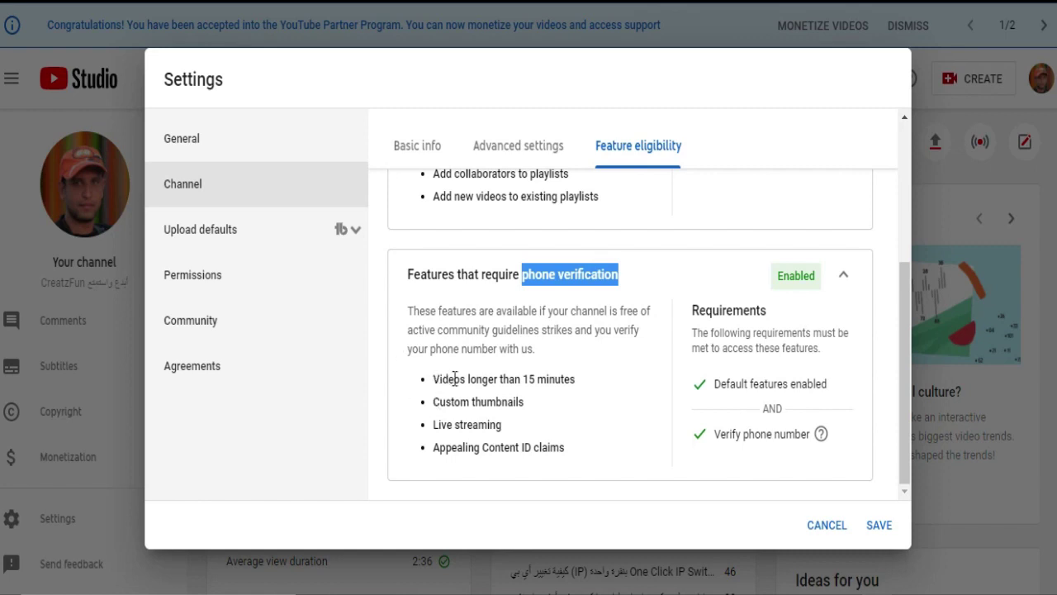
pyautogui.moveTo(523, 379); pyautogui.dragTo(573, 377)
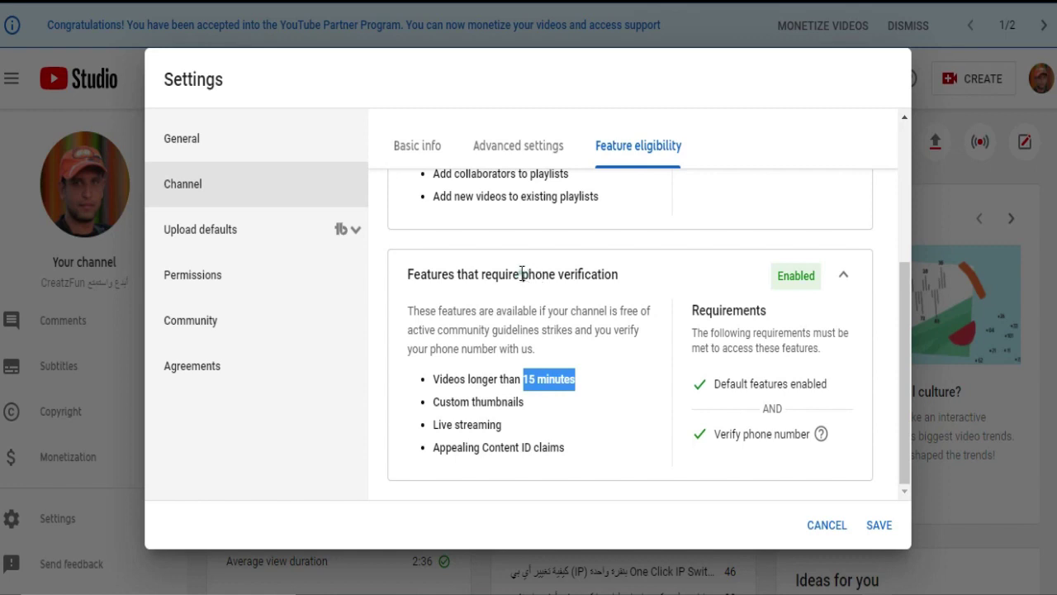
pyautogui.moveTo(522, 275); pyautogui.dragTo(620, 287)
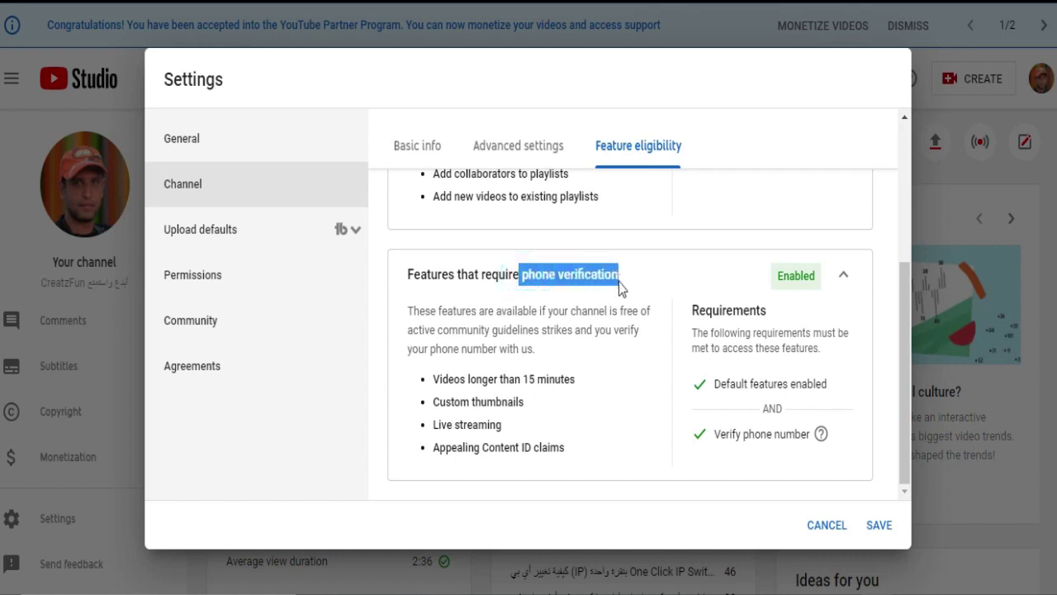
pyautogui.click(487, 400)
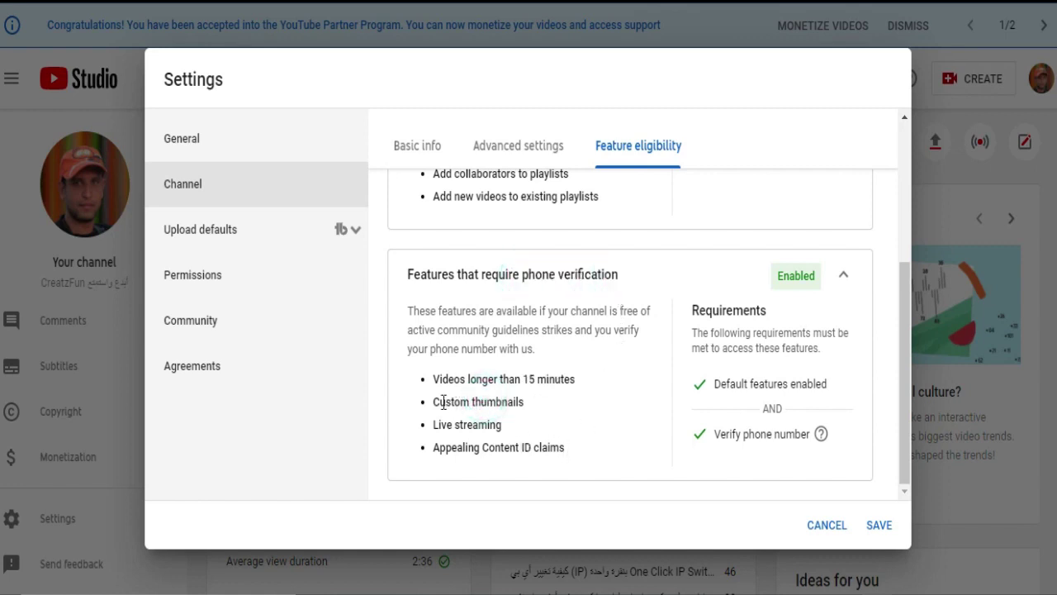
pyautogui.moveTo(434, 403); pyautogui.dragTo(562, 408)
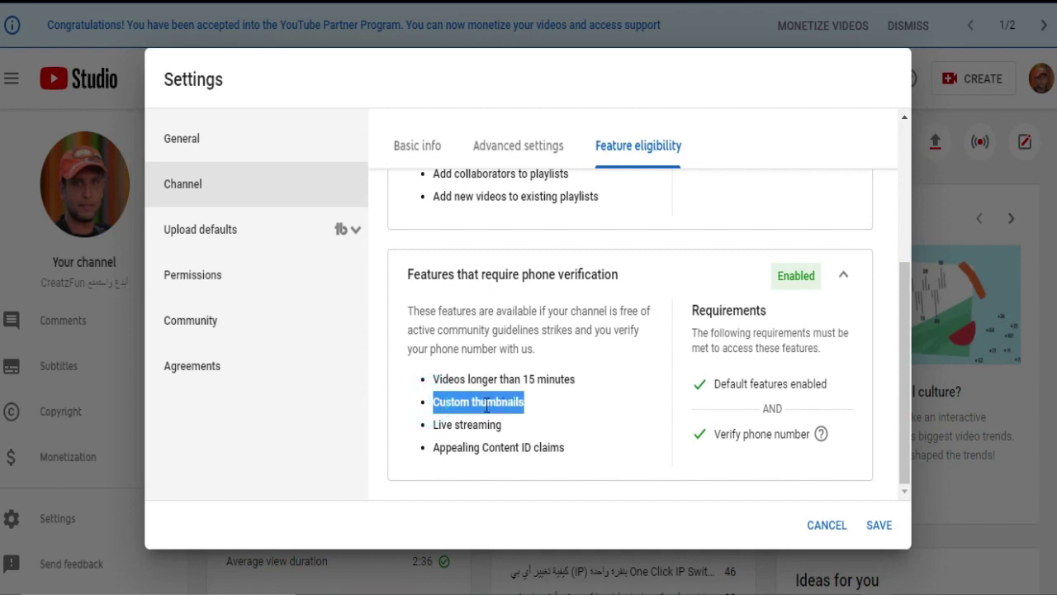
pyautogui.click(532, 267)
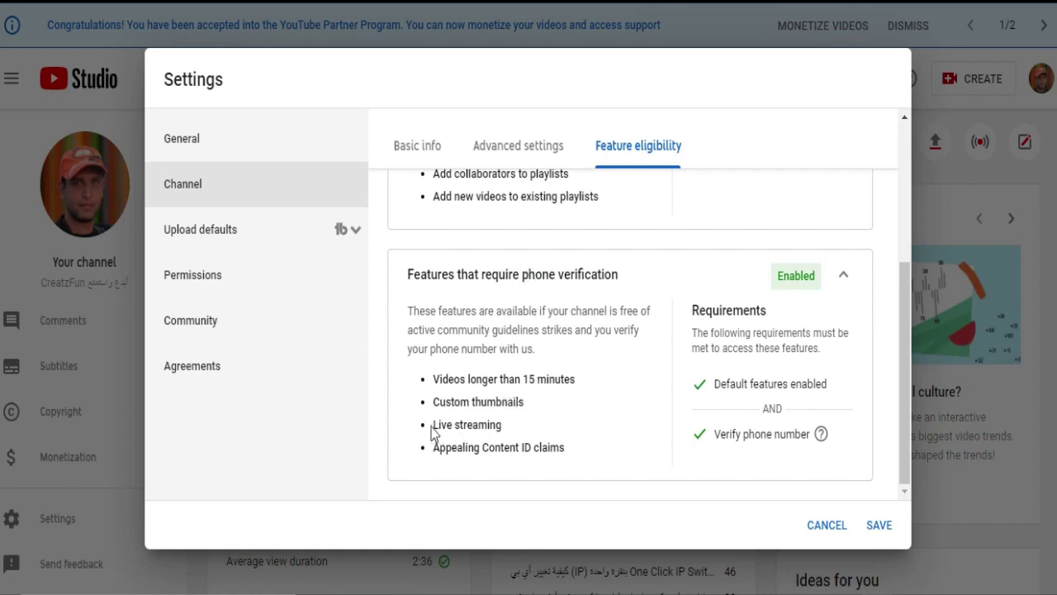
# Step: Examine live streaming and appealing Content ID claims among the features that require phone verification
pyautogui.moveTo(431, 431); pyautogui.dragTo(520, 433)
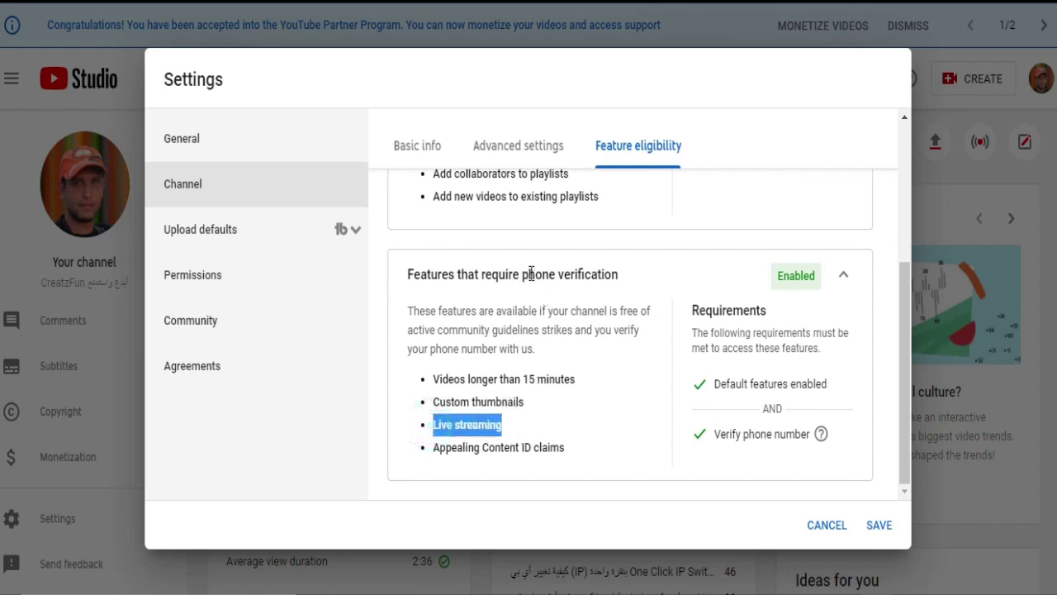
pyautogui.moveTo(531, 275); pyautogui.dragTo(607, 278)
pyautogui.click(583, 437)
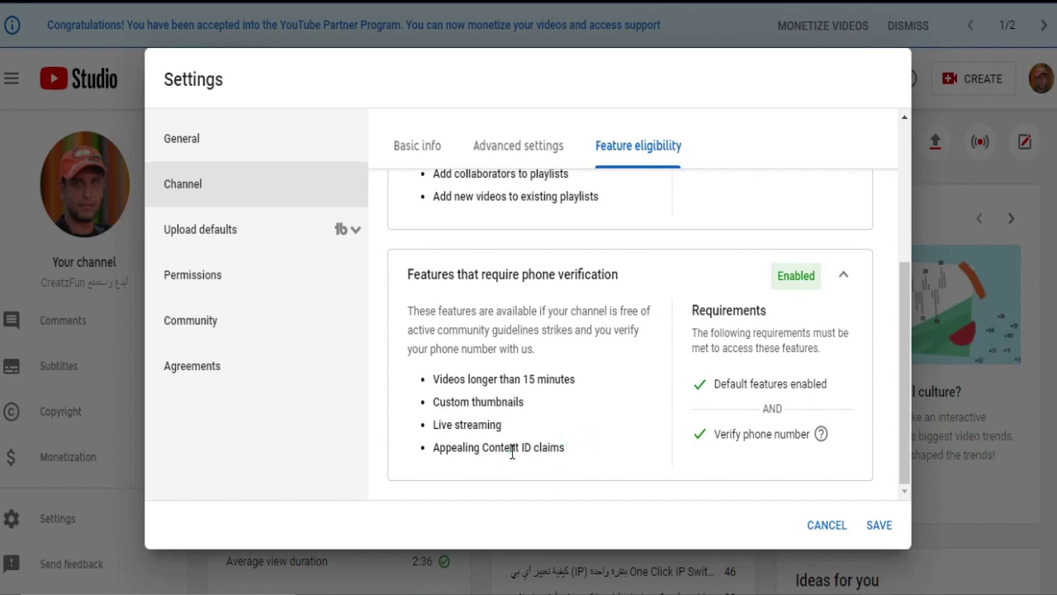
pyautogui.moveTo(512, 452); pyautogui.dragTo(559, 450)
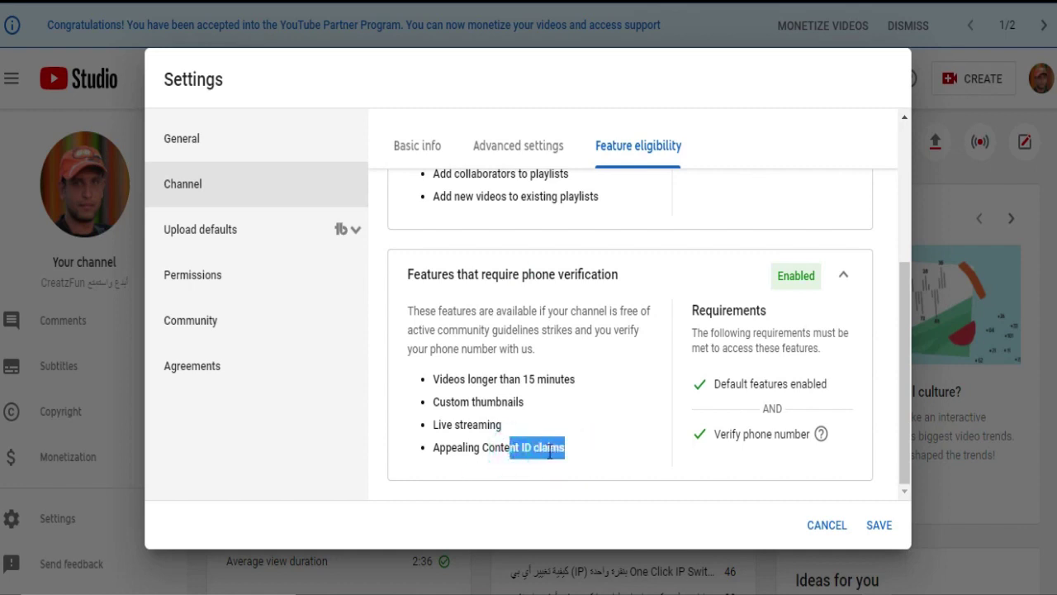
pyautogui.doubleClick(549, 447)
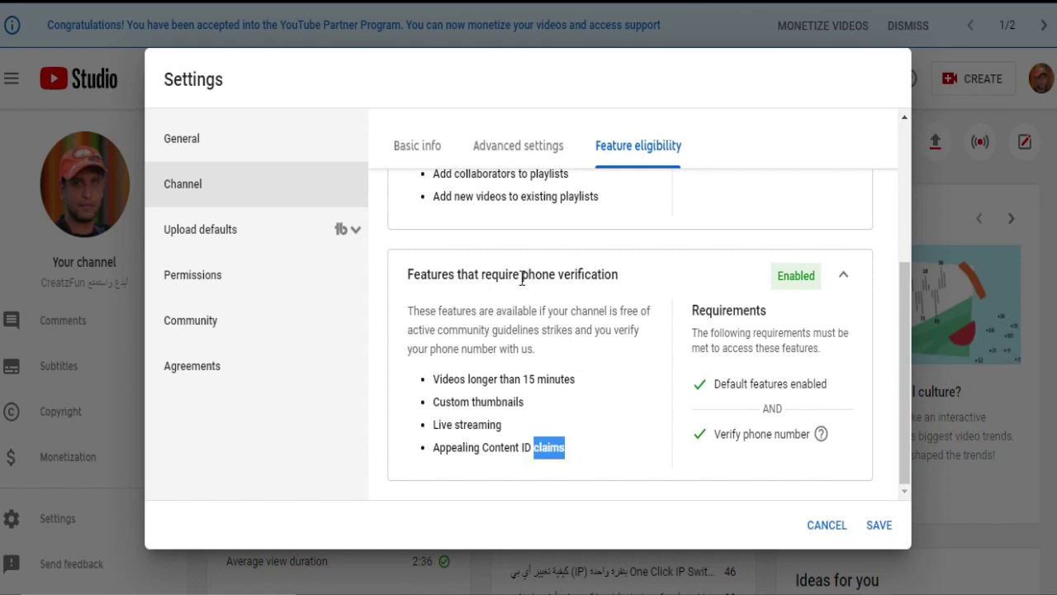
pyautogui.moveTo(521, 275); pyautogui.dragTo(609, 274)
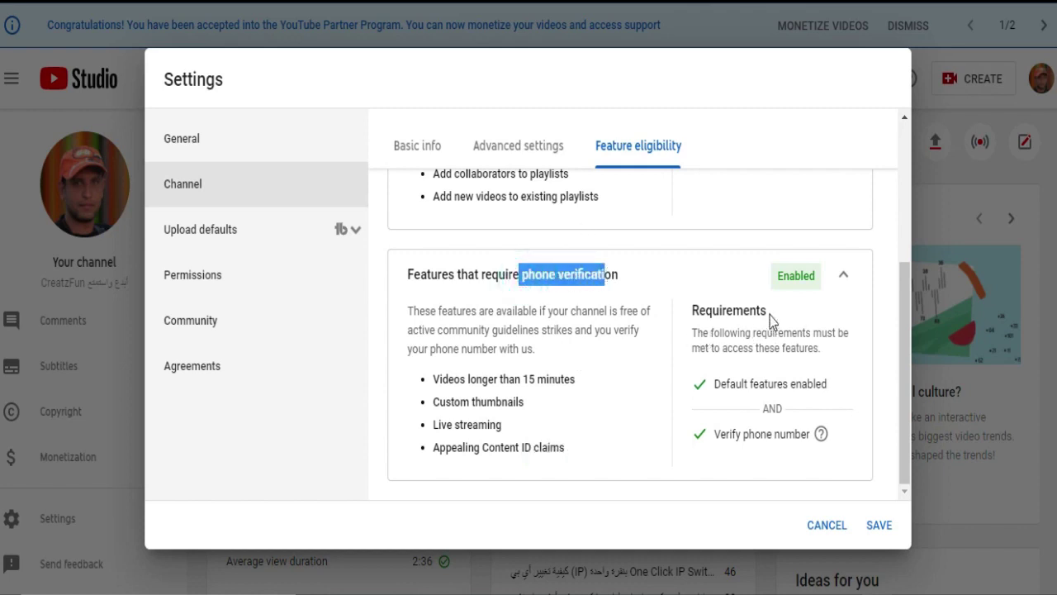
# Step: Read the two requirements for the phone-verified features: default features enabled and a verified phone number
pyautogui.moveTo(768, 313); pyautogui.dragTo(690, 322)
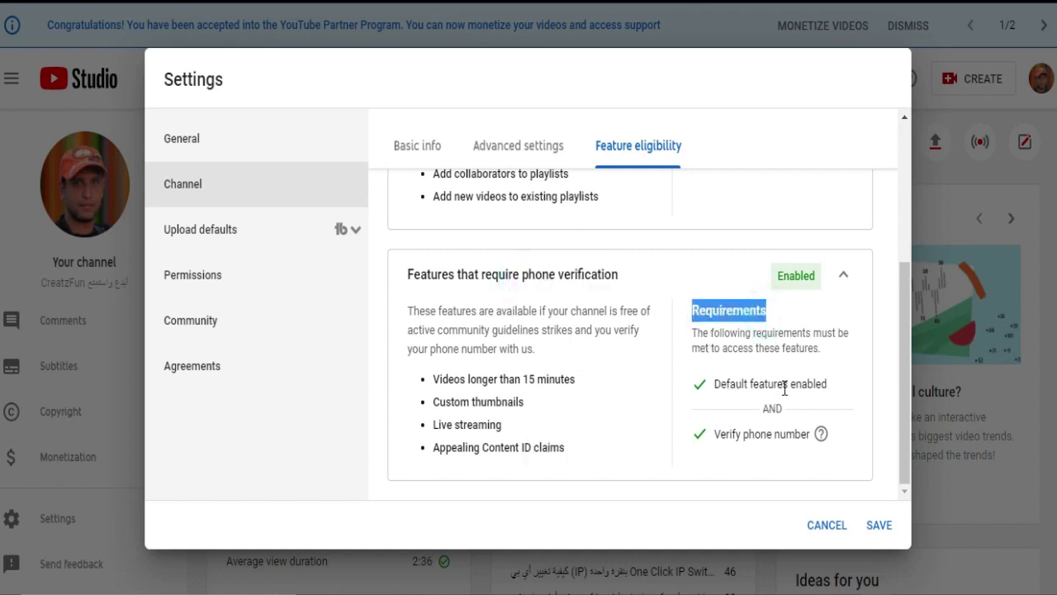
pyautogui.moveTo(715, 385); pyautogui.dragTo(762, 385)
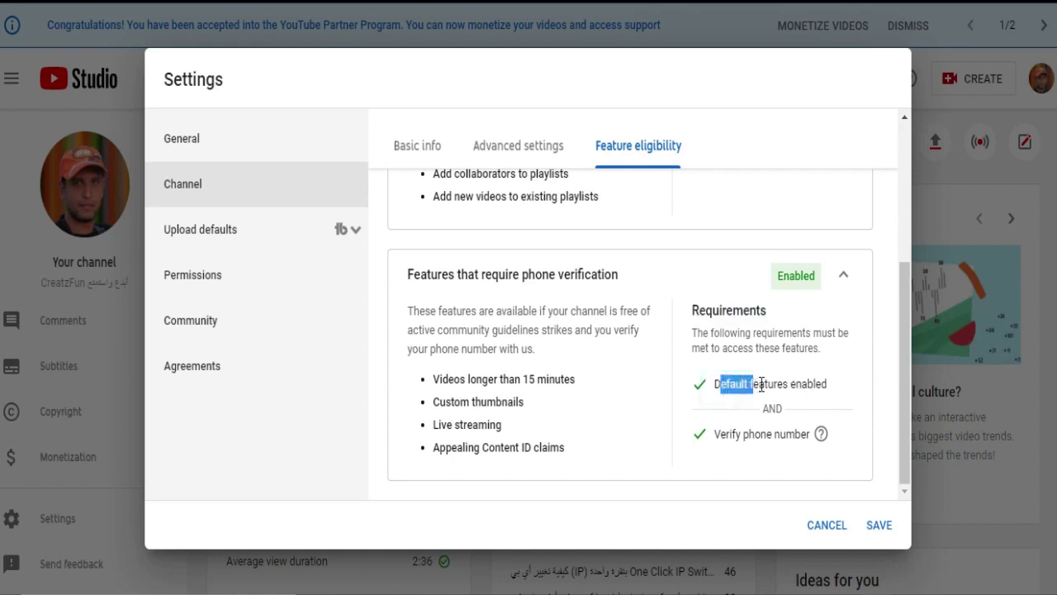
pyautogui.moveTo(761, 433); pyautogui.dragTo(765, 434)
pyautogui.doubleClick(763, 434)
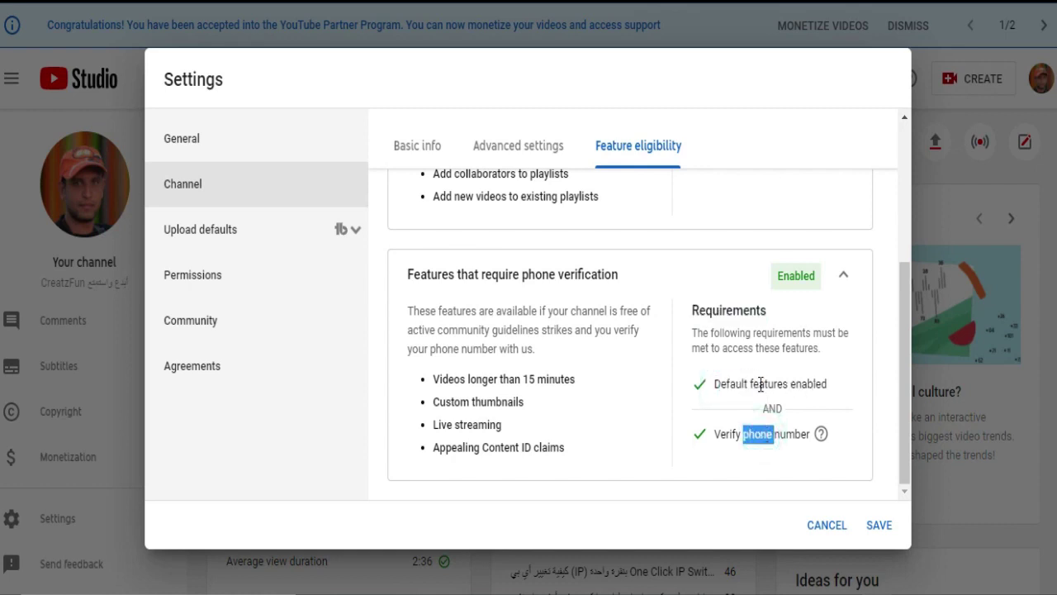
pyautogui.doubleClick(764, 383)
pyautogui.click(810, 385)
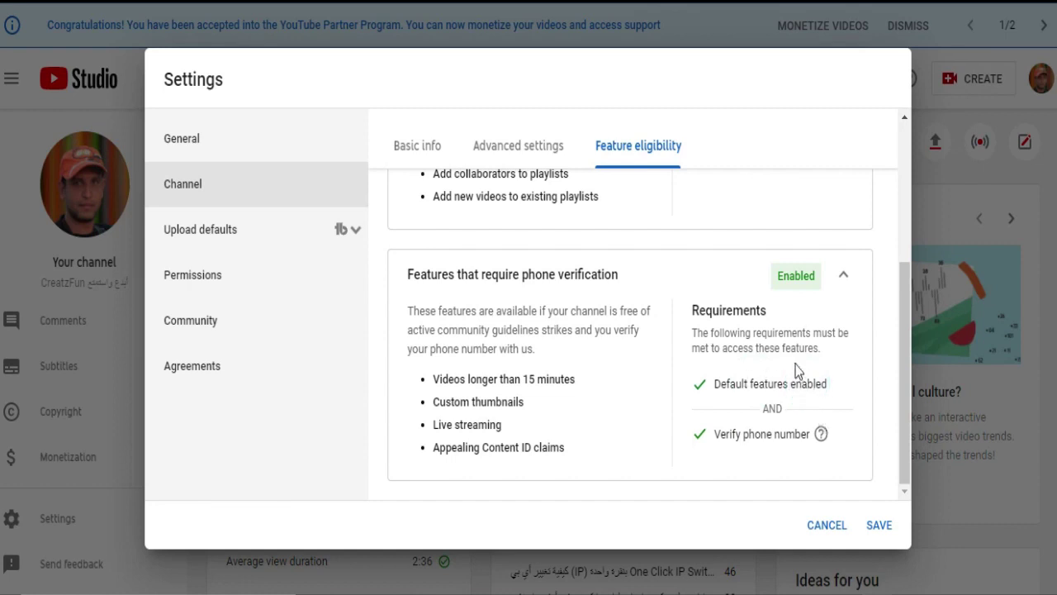
# Step: Open the upload defaults and examine the Title and Description fields in the basic info
pyautogui.click(209, 236)
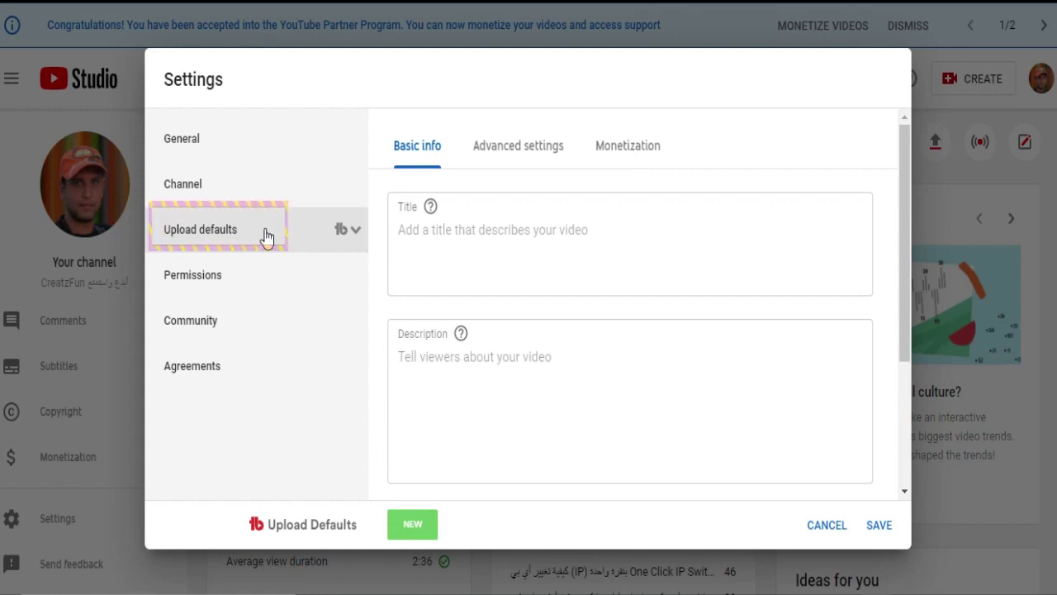
pyautogui.click(427, 233)
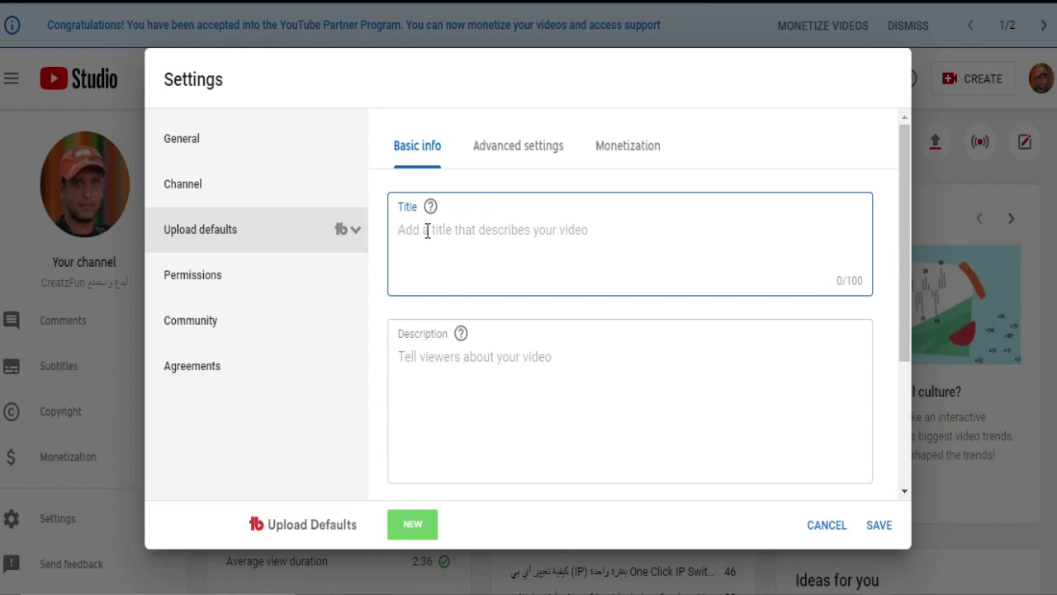
pyautogui.click(426, 230)
pyautogui.click(425, 361)
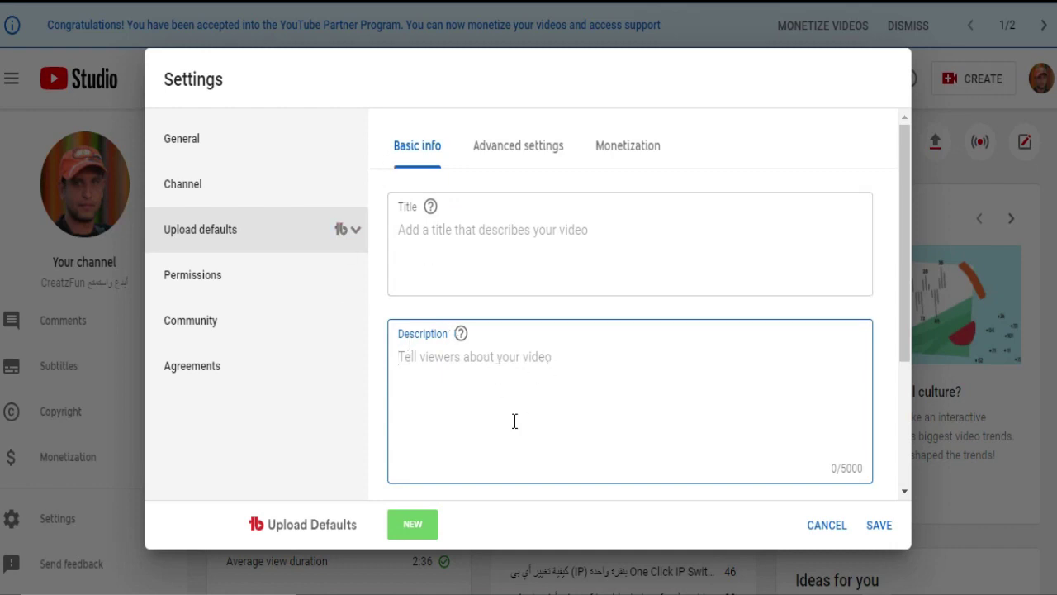
pyautogui.click(483, 277)
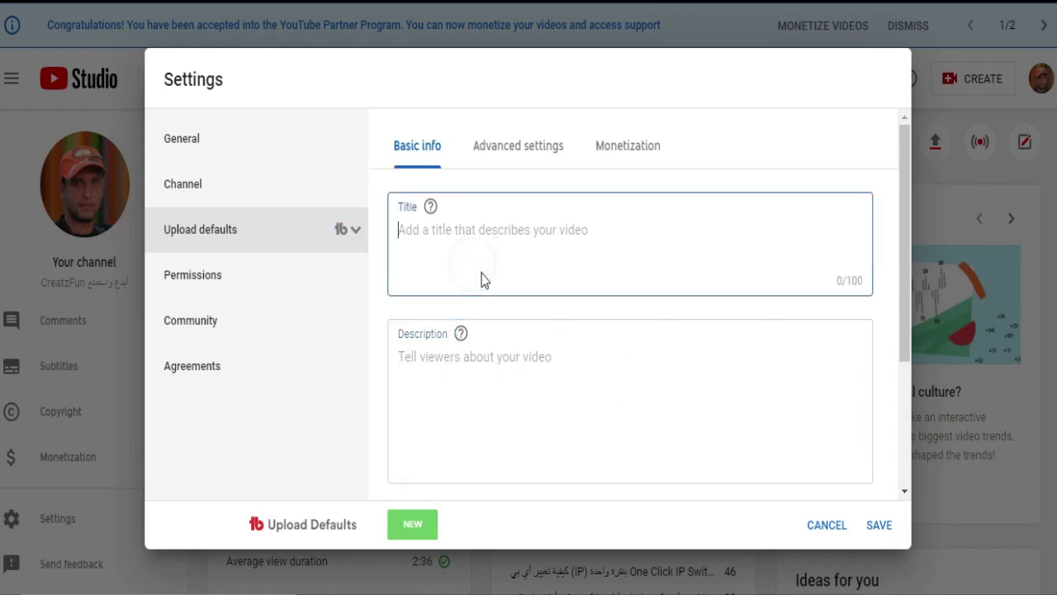
pyautogui.click(468, 243)
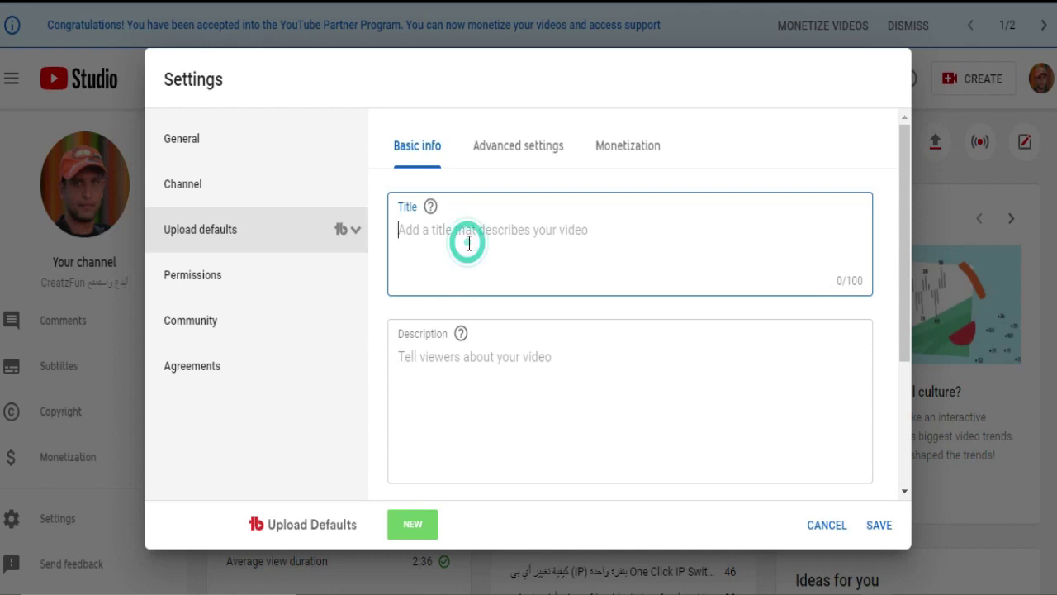
pyautogui.click(483, 367)
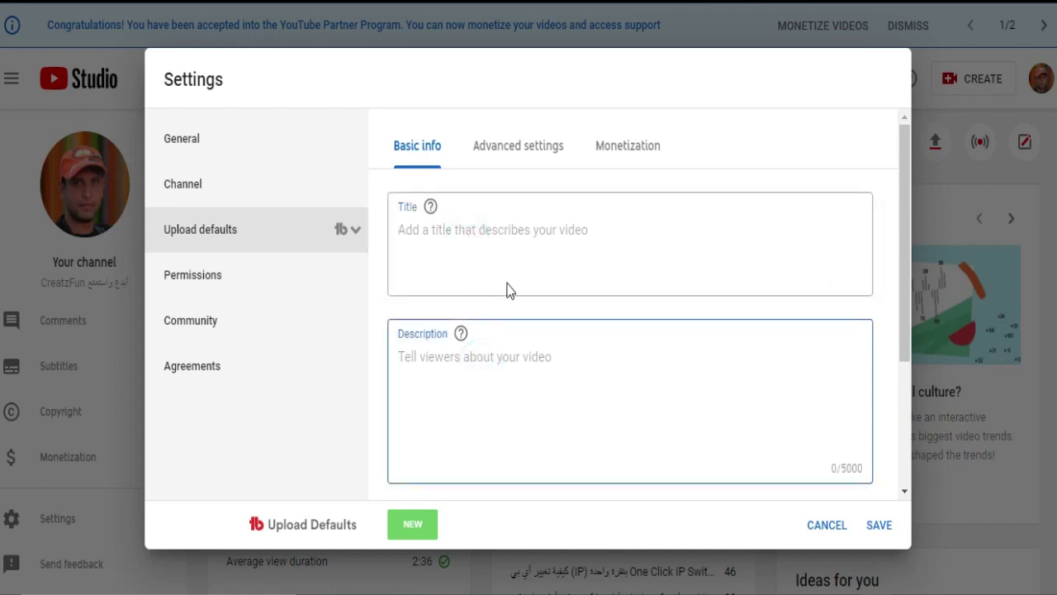
# Step: Open the advanced settings of the upload defaults and examine the License setting
pyautogui.click(514, 144)
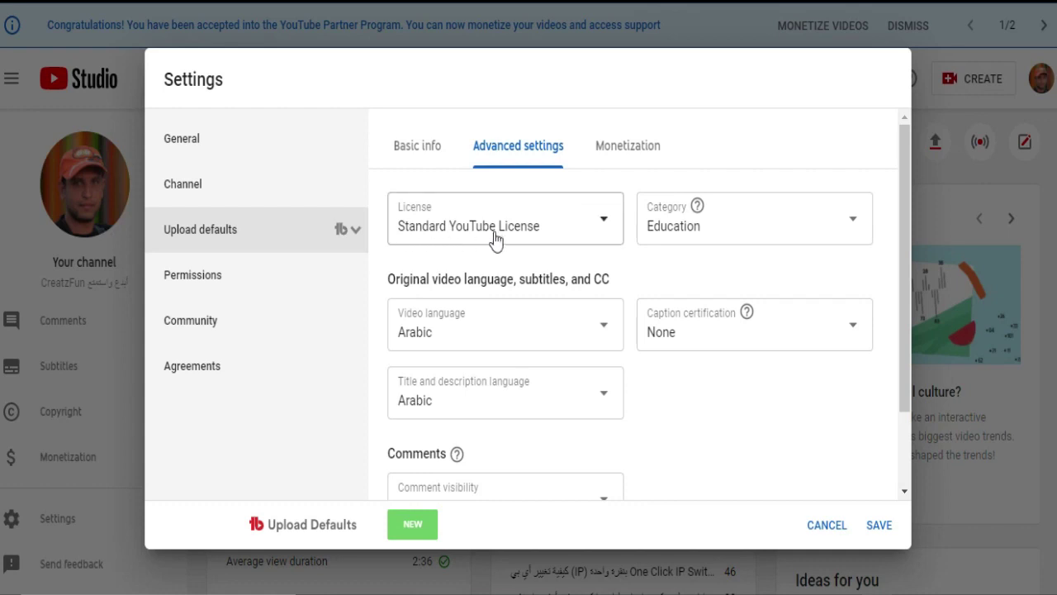
pyautogui.click(589, 233)
pyautogui.click(522, 221)
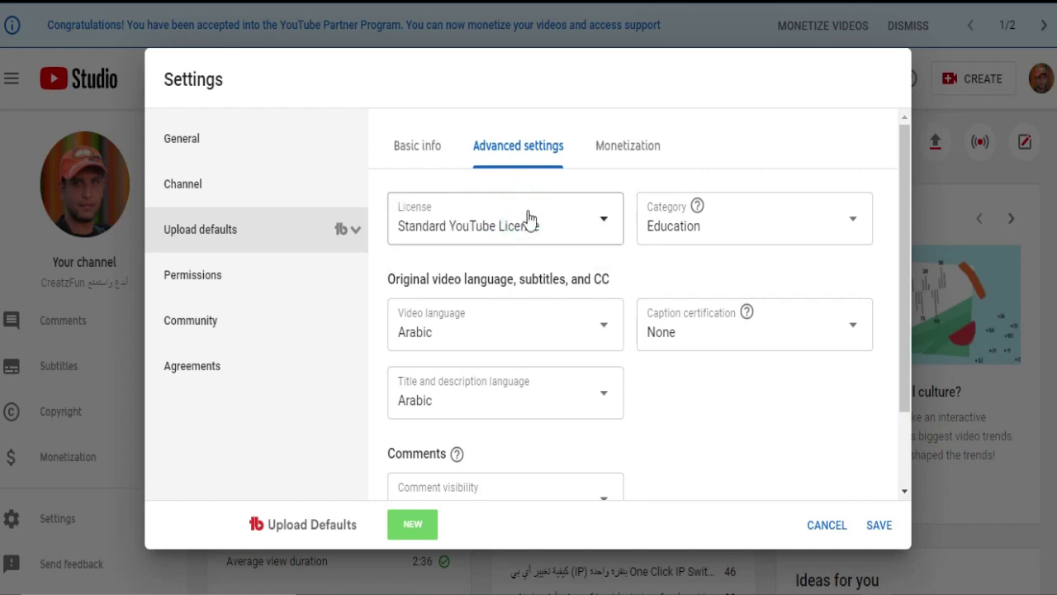
# Step: Look through the available video categories in the upload defaults and close the list without changing the selection
pyautogui.click(731, 236)
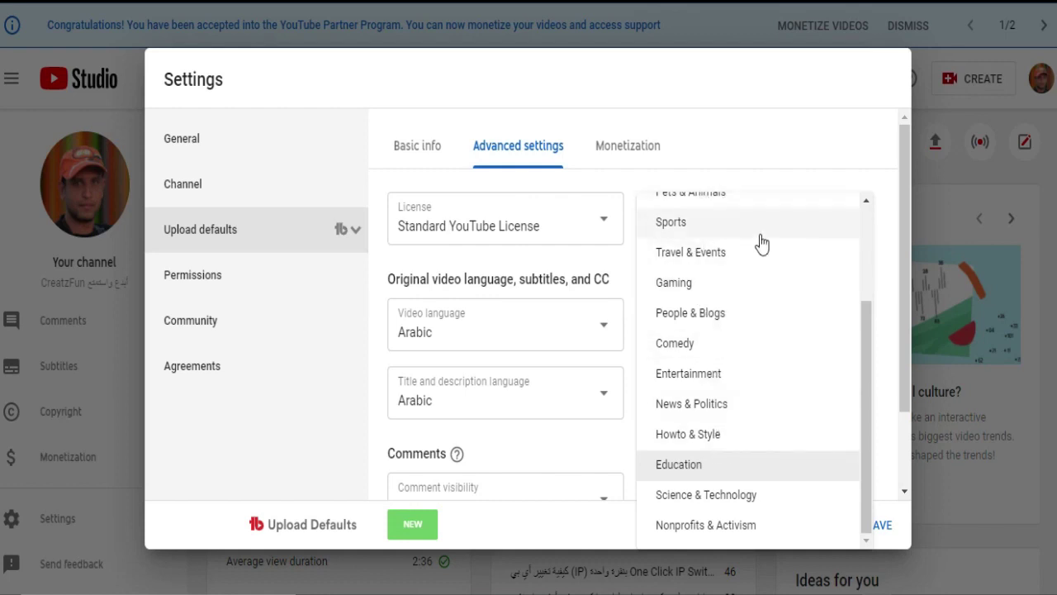
pyautogui.scroll(2, 762, 242)
pyautogui.scroll(-2, 761, 256)
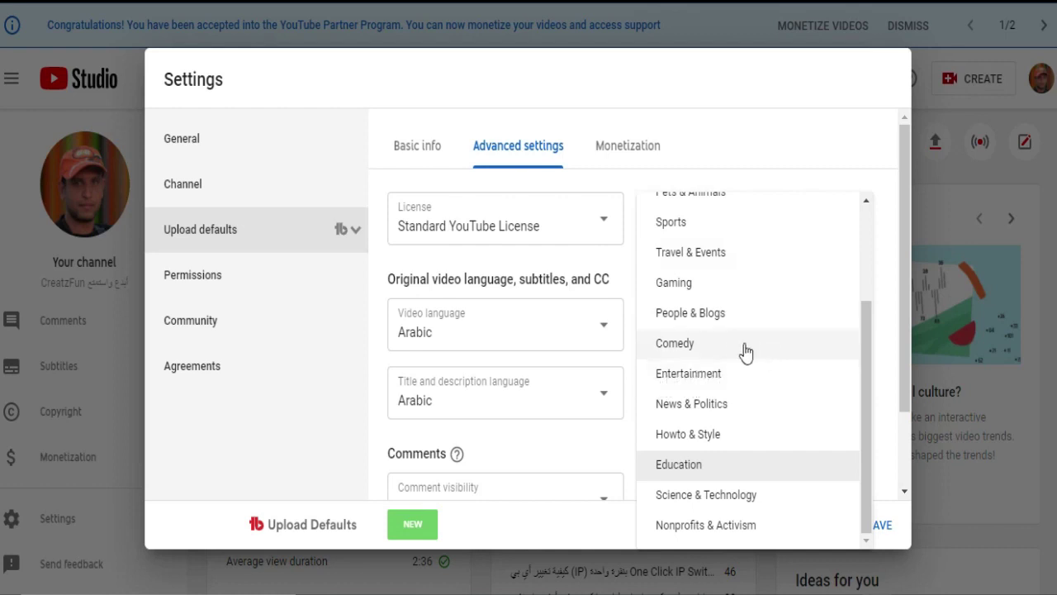
pyautogui.scroll(2, 739, 294)
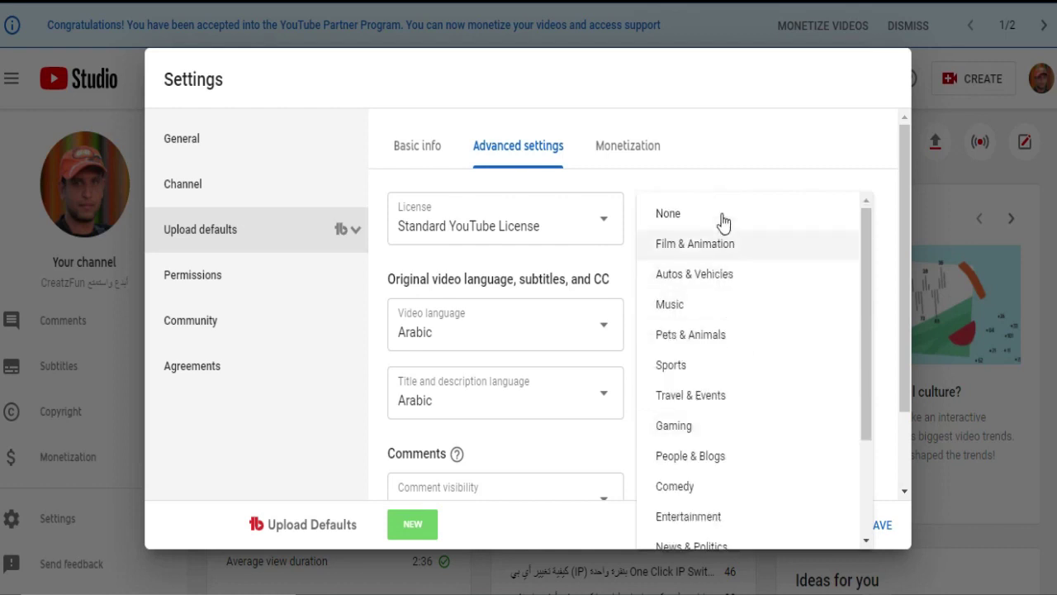
pyautogui.scroll(-3, 753, 418)
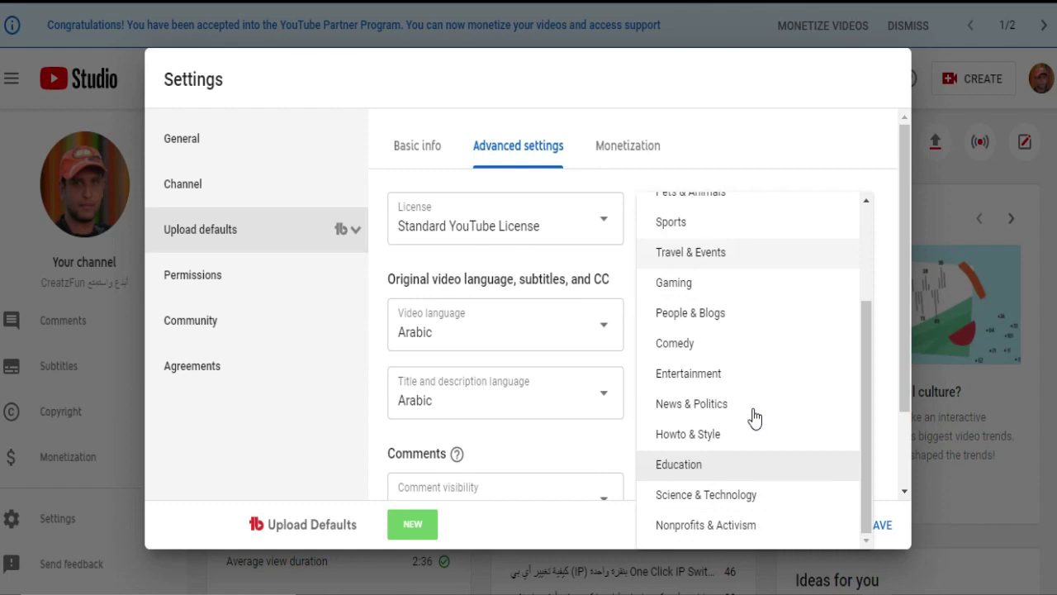
pyautogui.click(767, 124)
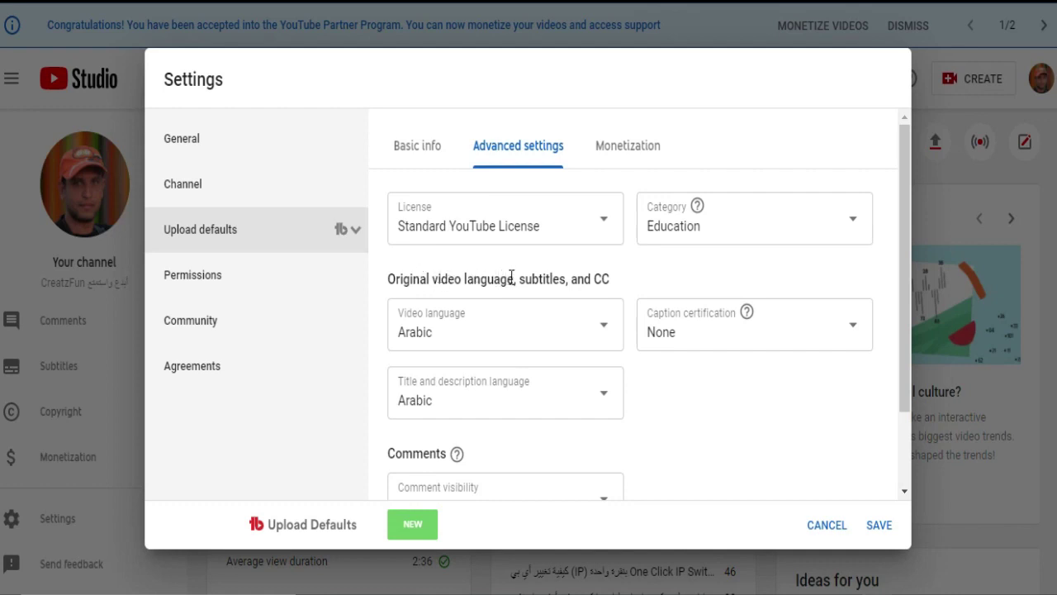
# Step: Examine the default language, subtitle and comment settings, and open the monetization defaults to review the ad types and ad locations
pyautogui.moveTo(511, 278); pyautogui.dragTo(388, 280)
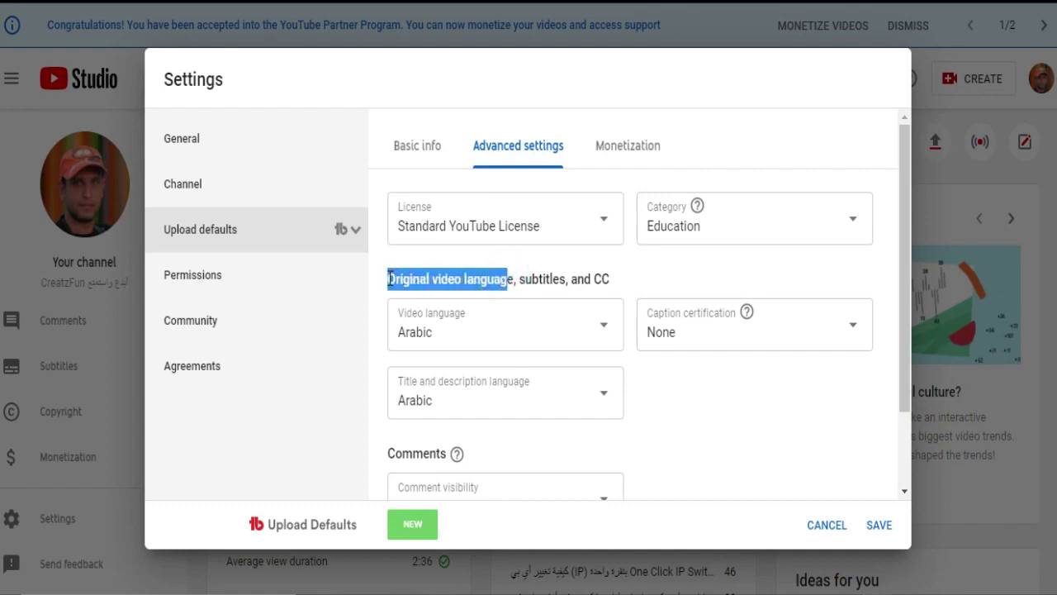
pyautogui.click(644, 381)
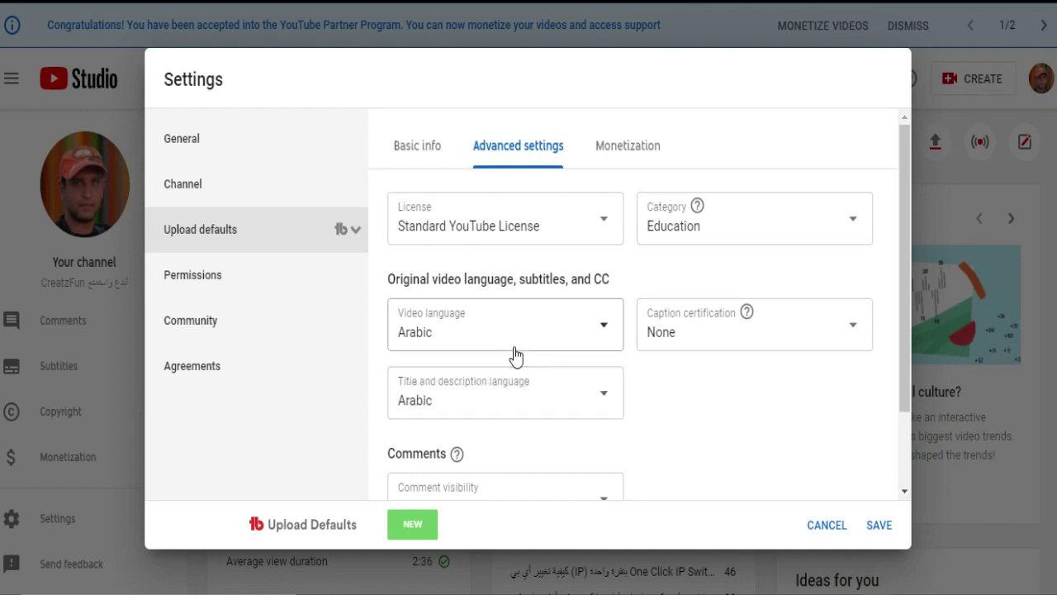
pyautogui.scroll(-2, 595, 338)
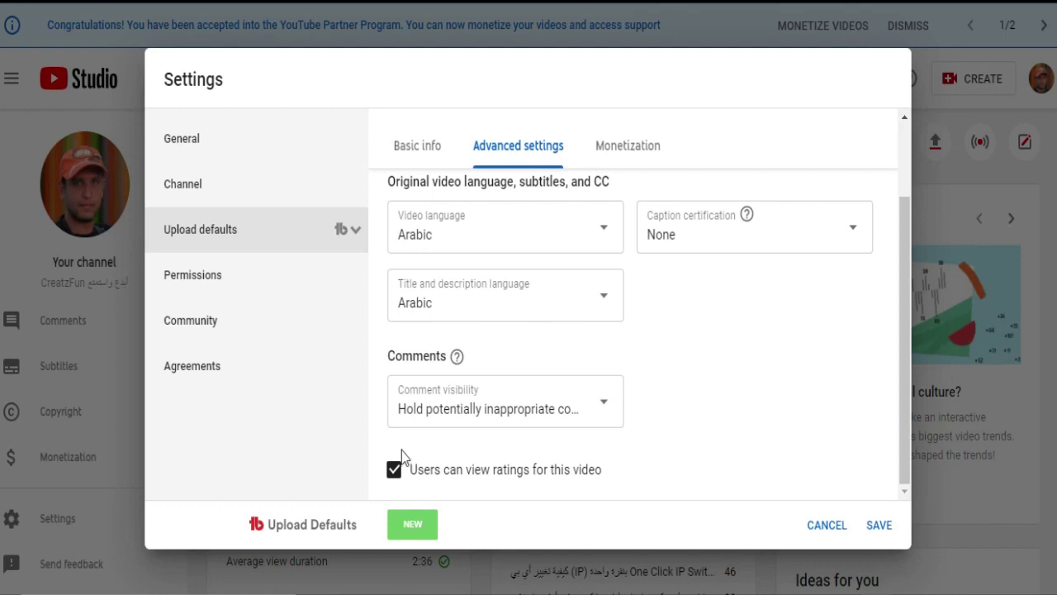
pyautogui.click(638, 149)
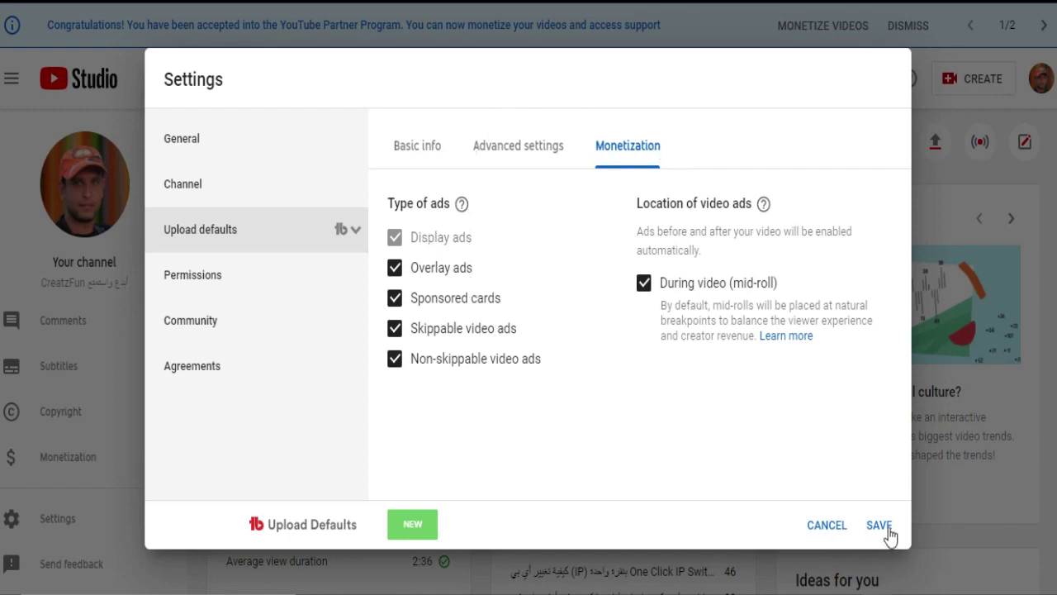
# Step: Open the channel permissions and start a new invitation to examine its Email field
pyautogui.click(200, 278)
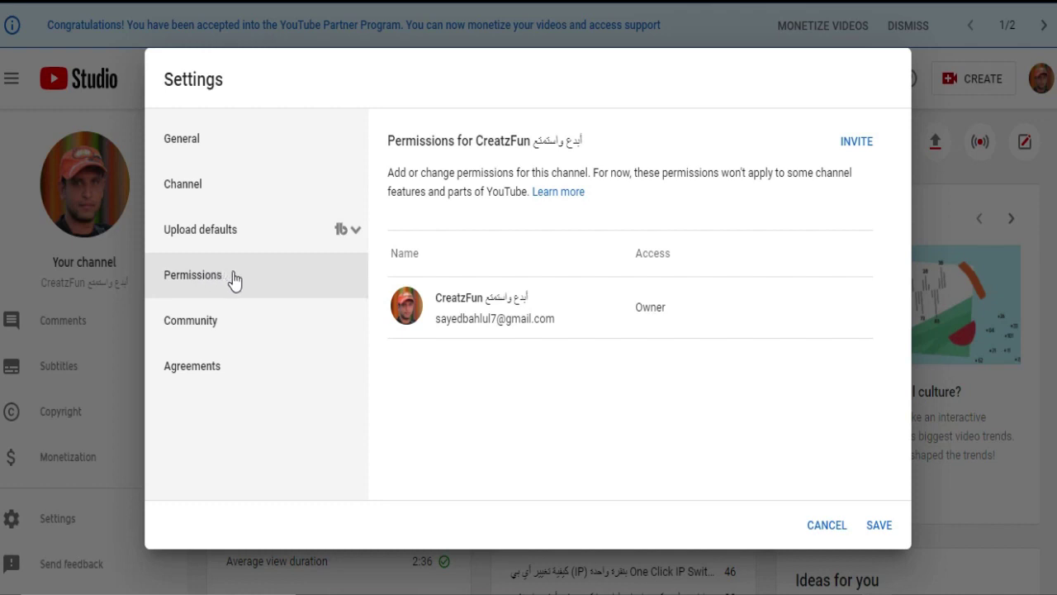
pyautogui.click(424, 166)
pyautogui.click(859, 142)
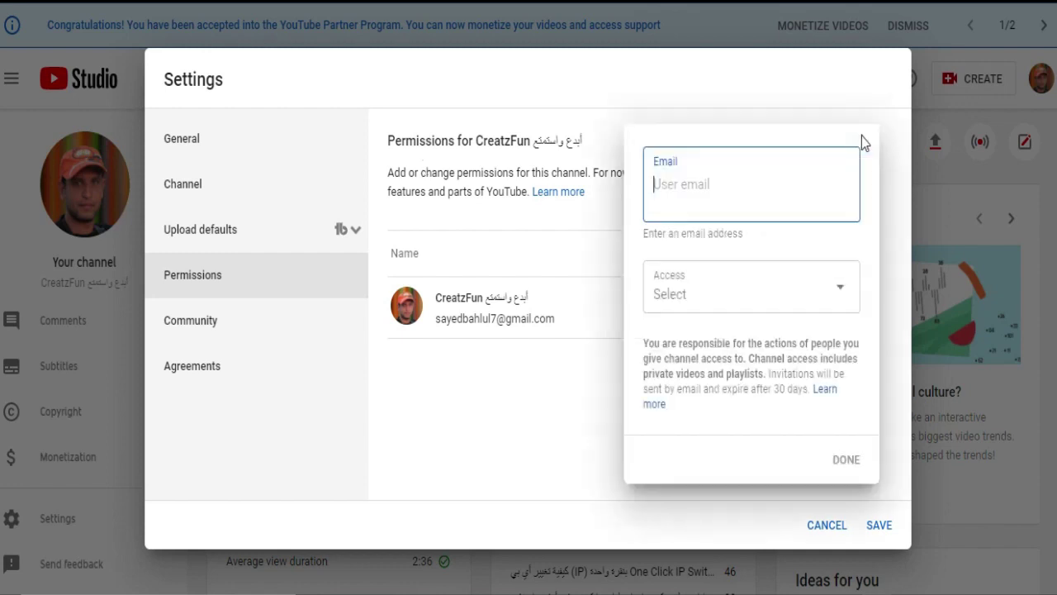
pyautogui.click(665, 184)
pyautogui.click(715, 184)
pyautogui.click(666, 180)
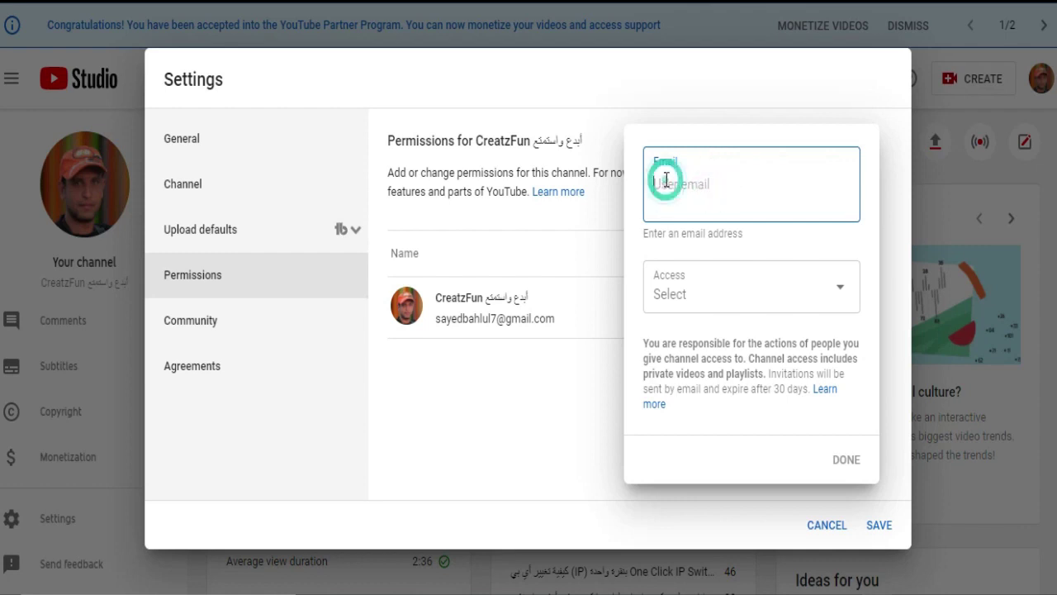
# Step: Review the access roles offered for the invited user and choose Editor (limited)
pyautogui.click(708, 294)
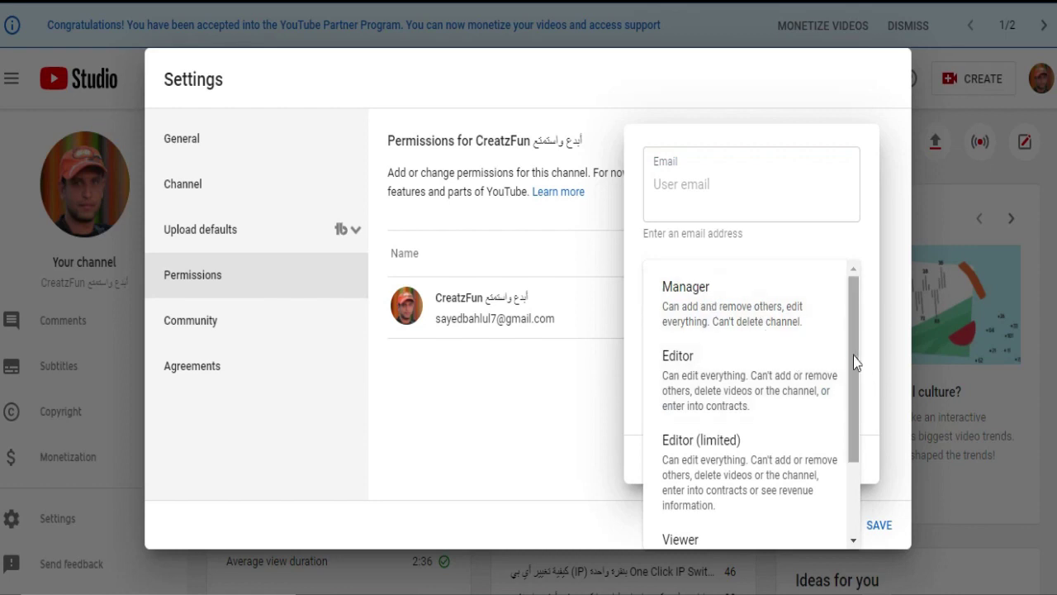
pyautogui.moveTo(854, 355)
pyautogui.mouseDown()
pyautogui.moveTo(857, 394)
pyautogui.moveTo(854, 354)
pyautogui.mouseUp()
pyautogui.moveTo(854, 382); pyautogui.dragTo(854, 431)
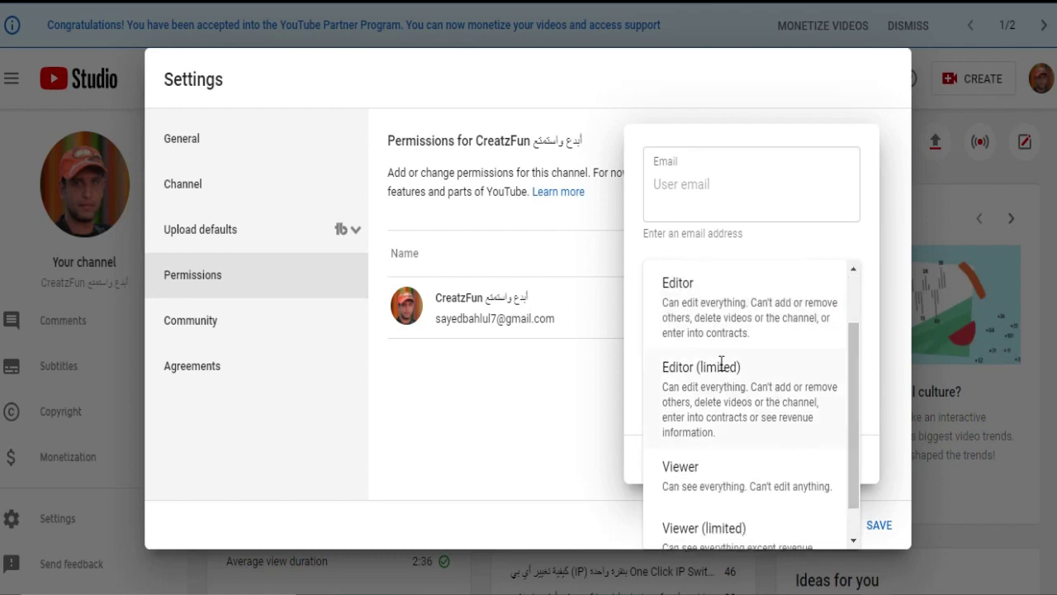
pyautogui.click(707, 382)
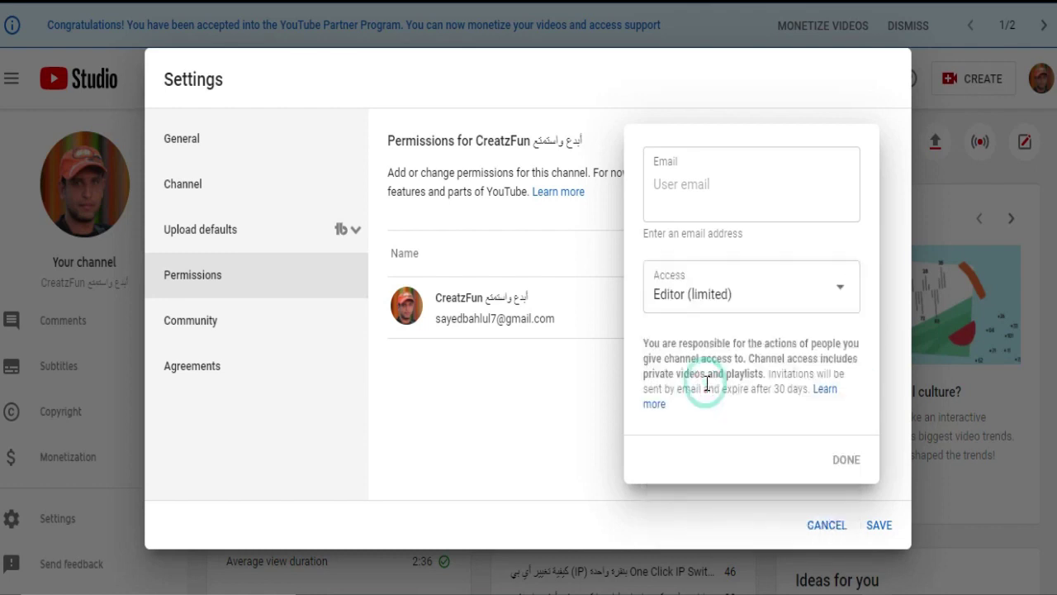
# Step: Examine the remaining access roles down to Viewer (limited) and dismiss the invitation without sending it
pyautogui.click(842, 297)
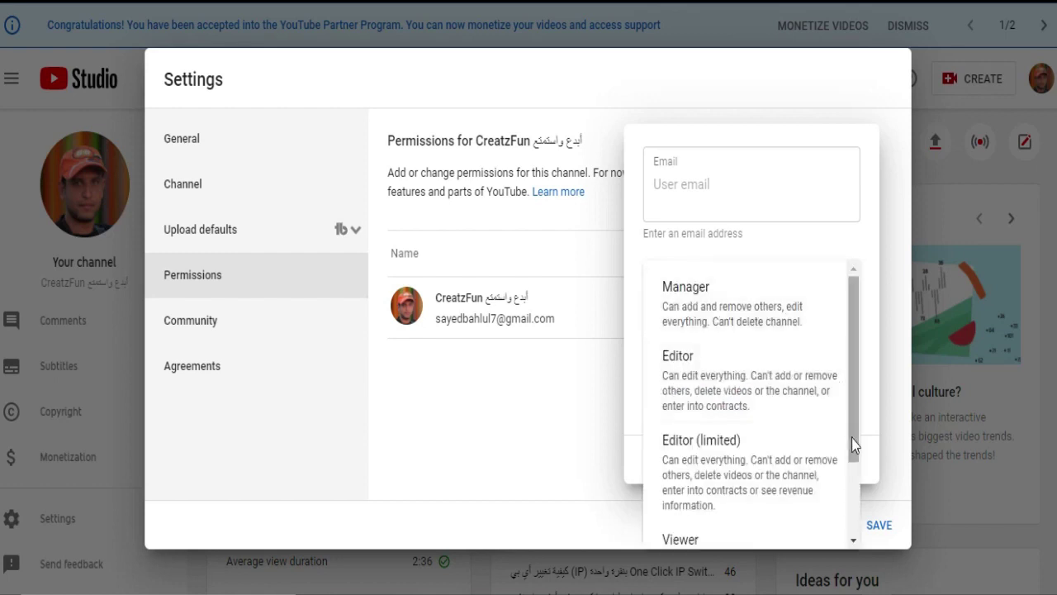
pyautogui.click(861, 495)
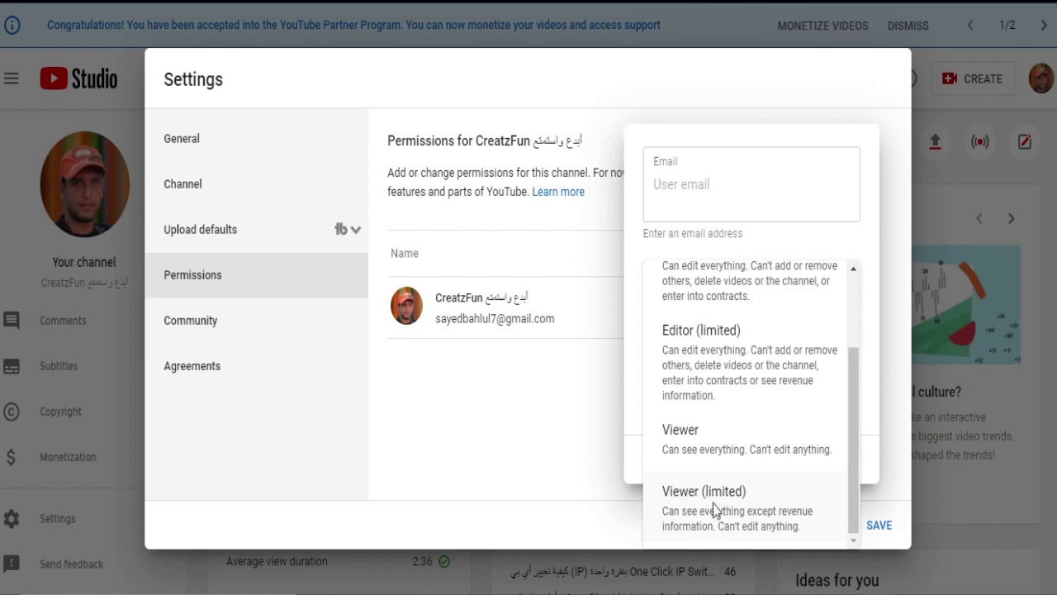
pyautogui.moveTo(746, 491); pyautogui.dragTo(661, 496)
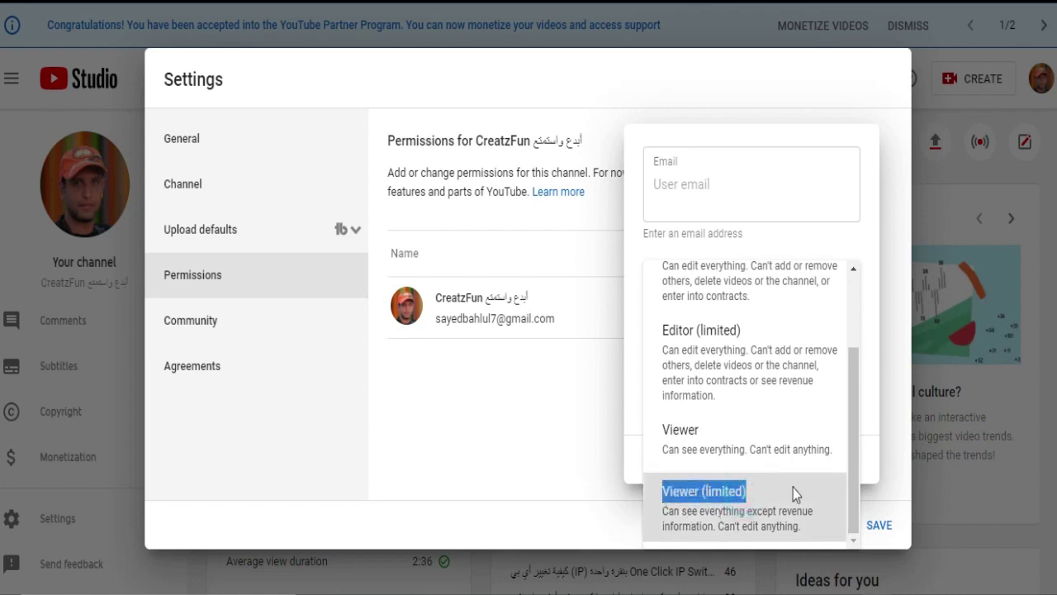
pyautogui.click(460, 462)
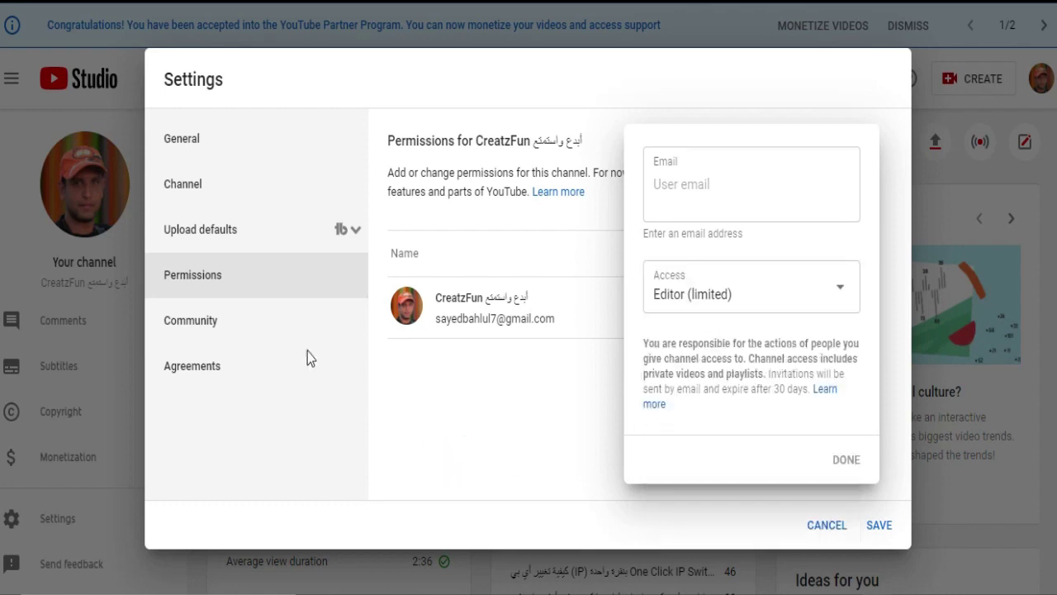
pyautogui.click(193, 326)
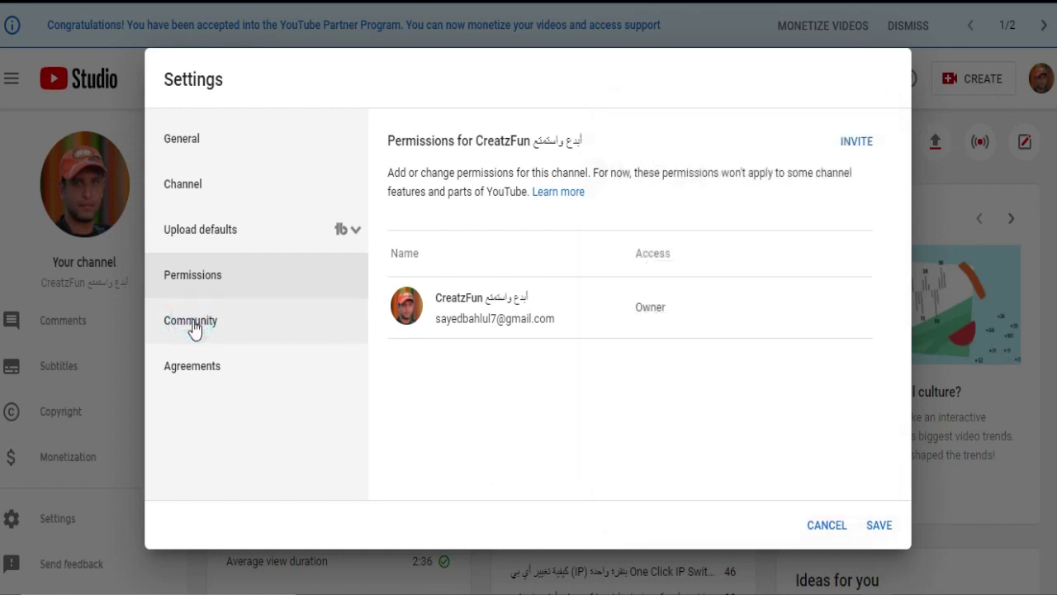
# Step: Open the community settings and examine the Moderators field in the automated filters
pyautogui.click(192, 325)
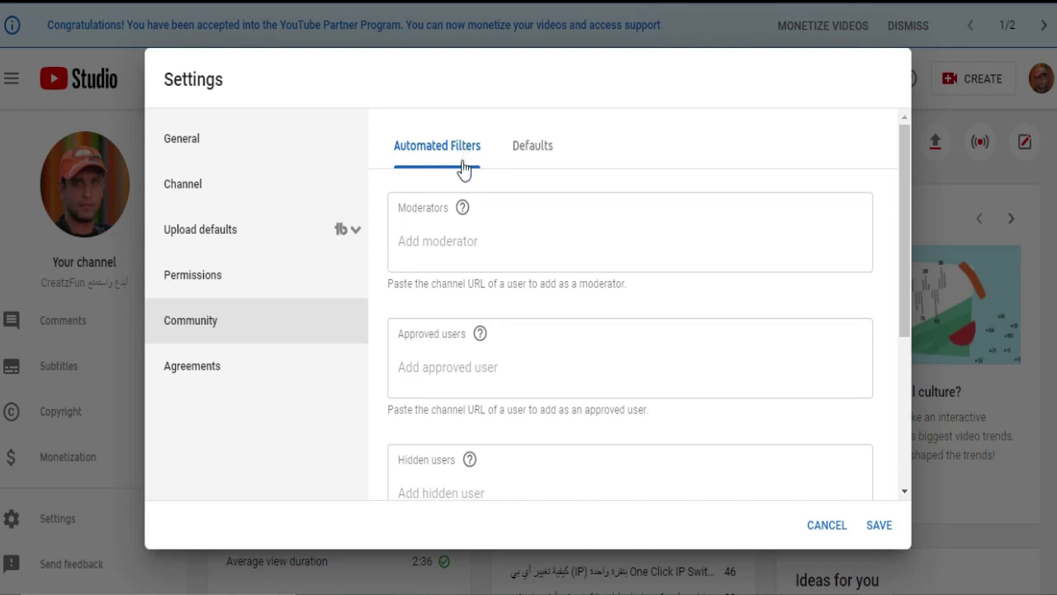
pyautogui.click(422, 242)
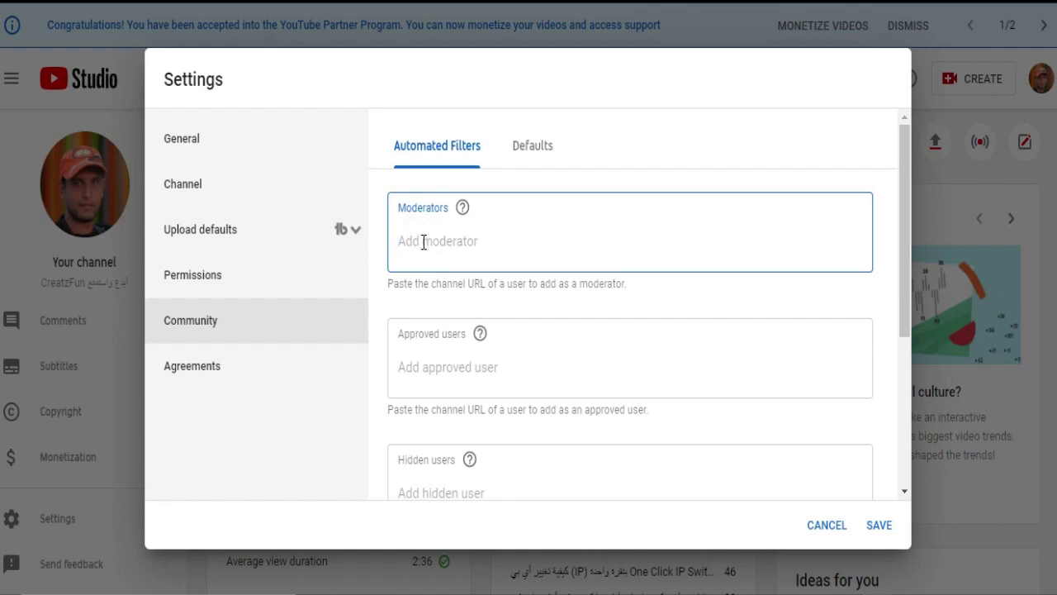
pyautogui.click(423, 243)
pyautogui.click(462, 240)
pyautogui.click(461, 245)
pyautogui.click(474, 242)
pyautogui.click(416, 241)
pyautogui.click(403, 237)
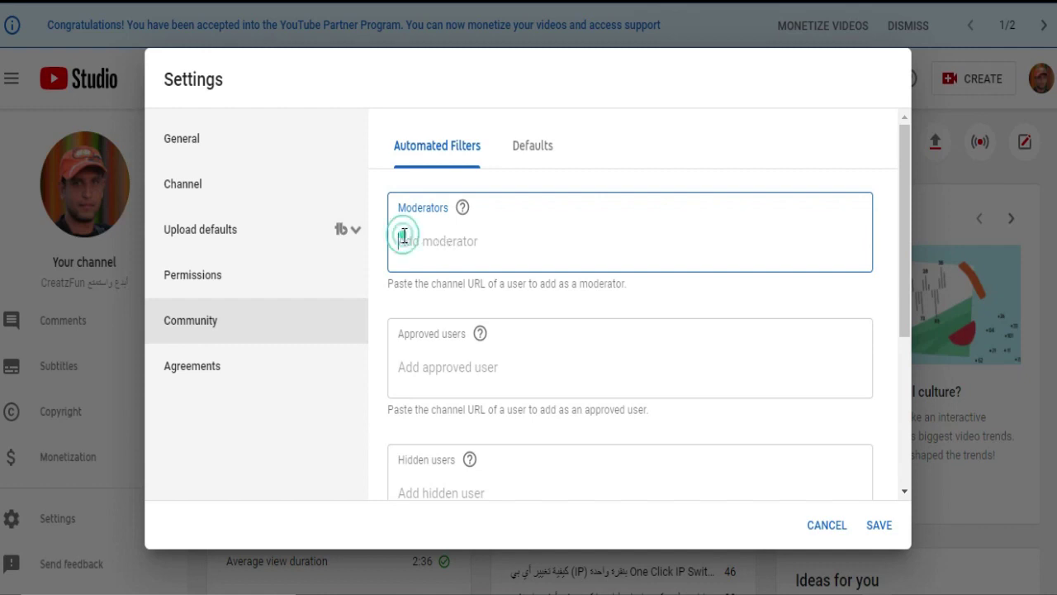
pyautogui.click(494, 242)
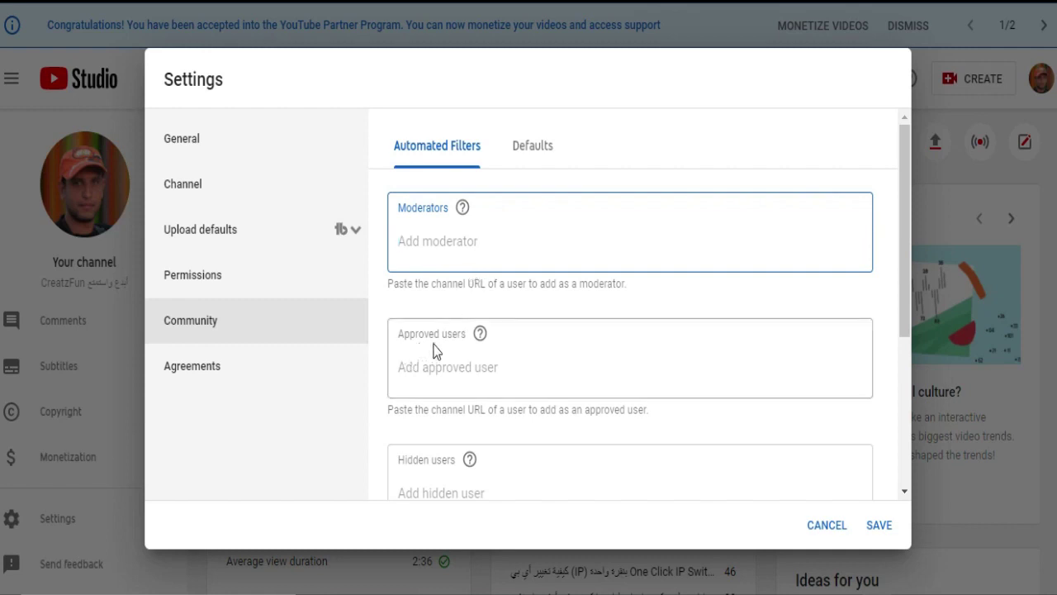
# Step: Examine the Approved users and Hidden users fields in the automated filters
pyautogui.click(419, 369)
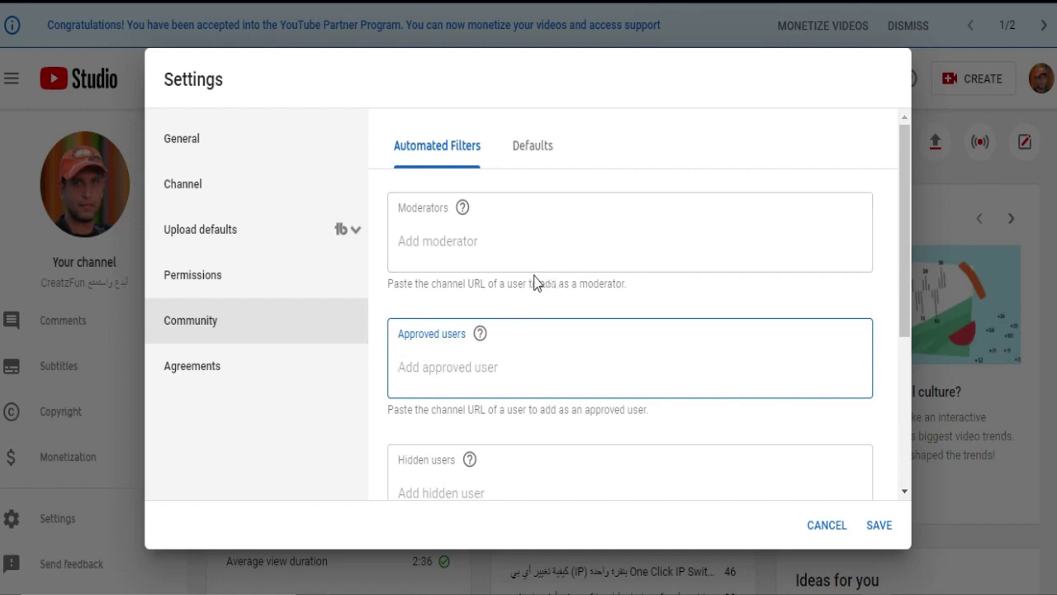
pyautogui.scroll(-1, 430, 355)
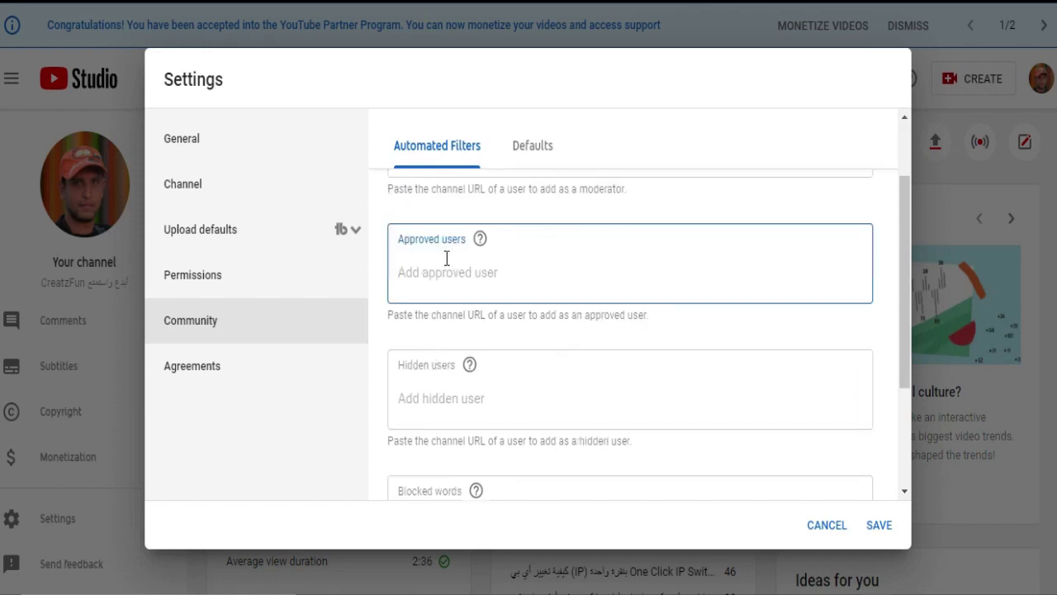
pyautogui.scroll(-1, 455, 267)
pyautogui.click(434, 295)
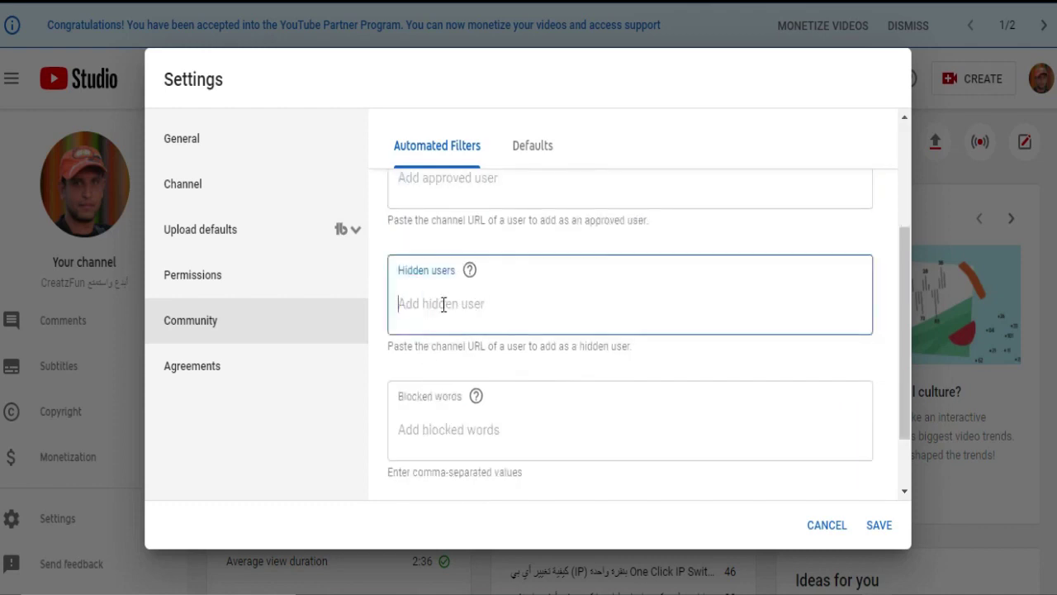
pyautogui.click(450, 302)
pyautogui.scroll(-1, 455, 302)
# Step: Examine the Blocked words field and switch the Block links option on and back off
pyautogui.click(413, 342)
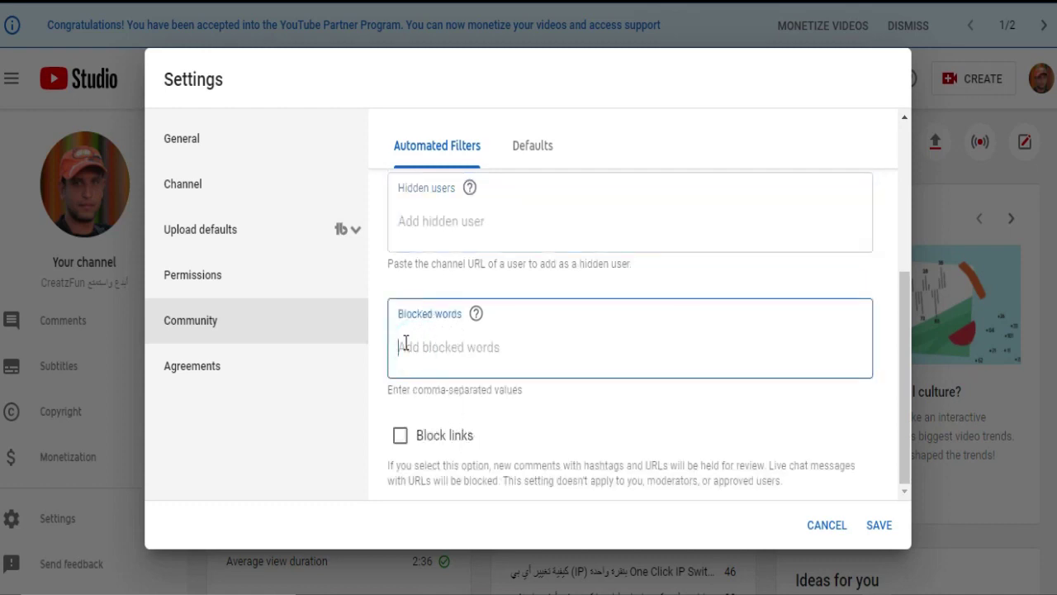
pyautogui.click(488, 349)
pyautogui.click(455, 348)
pyautogui.click(401, 443)
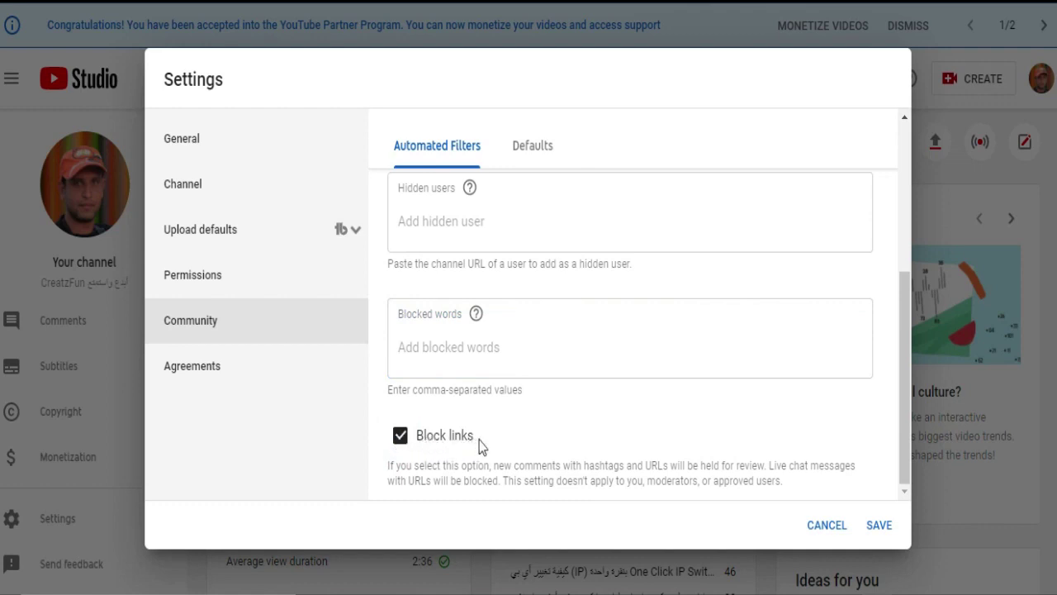
pyautogui.click(399, 438)
# Step: Open the agreements and read the YouTube Partner Program terms entry and the terms of service note
pyautogui.click(205, 376)
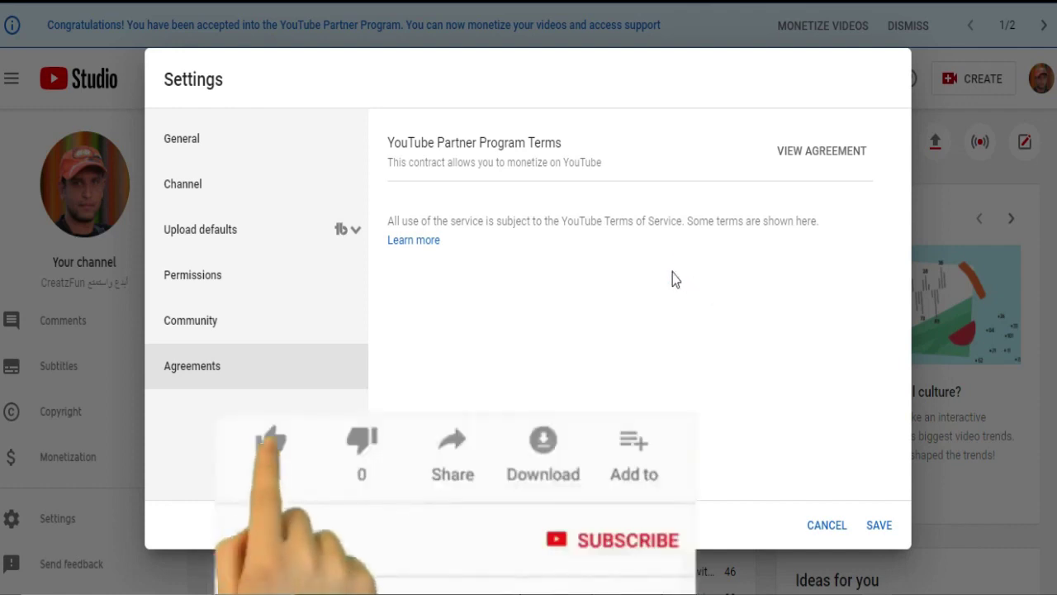
pyautogui.doubleClick(806, 221)
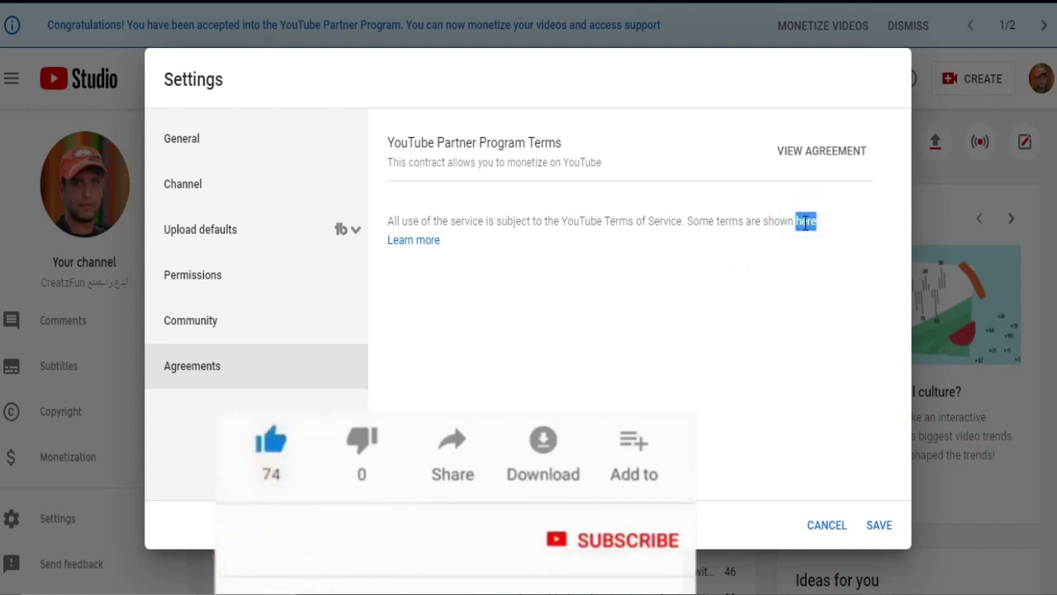